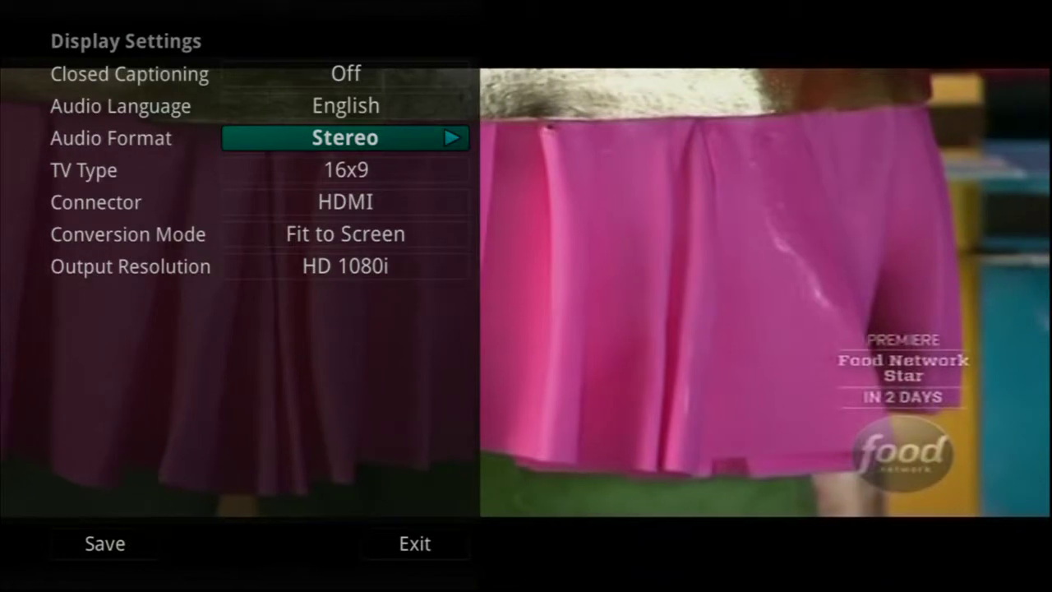
# Cycle the Connector setting to Composite and back to Component, then move on to conversion mode.
pyautogui.press('Down')
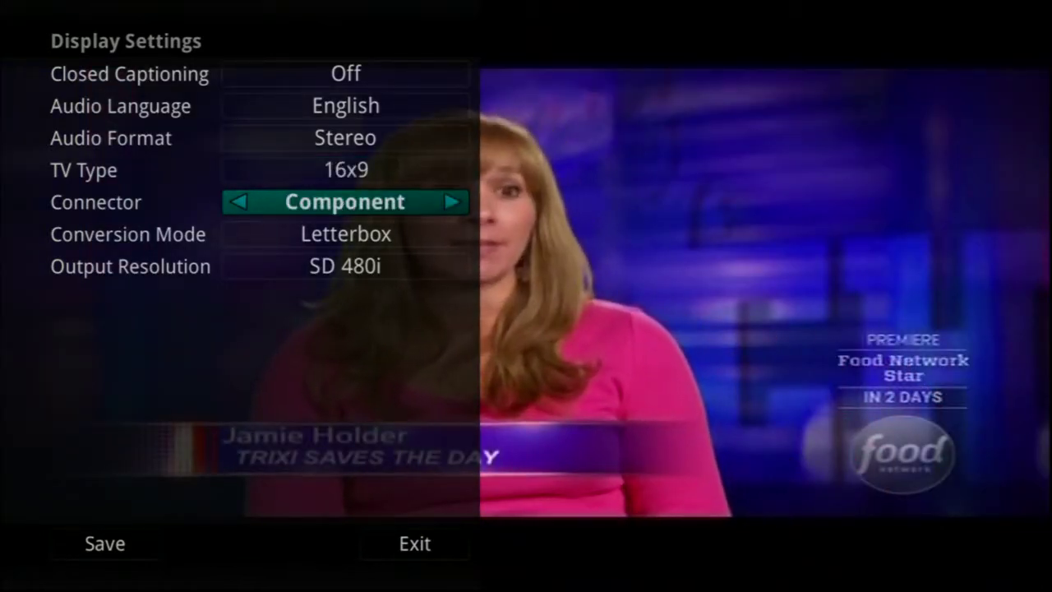
pyautogui.press('Right')
pyautogui.press('Right')
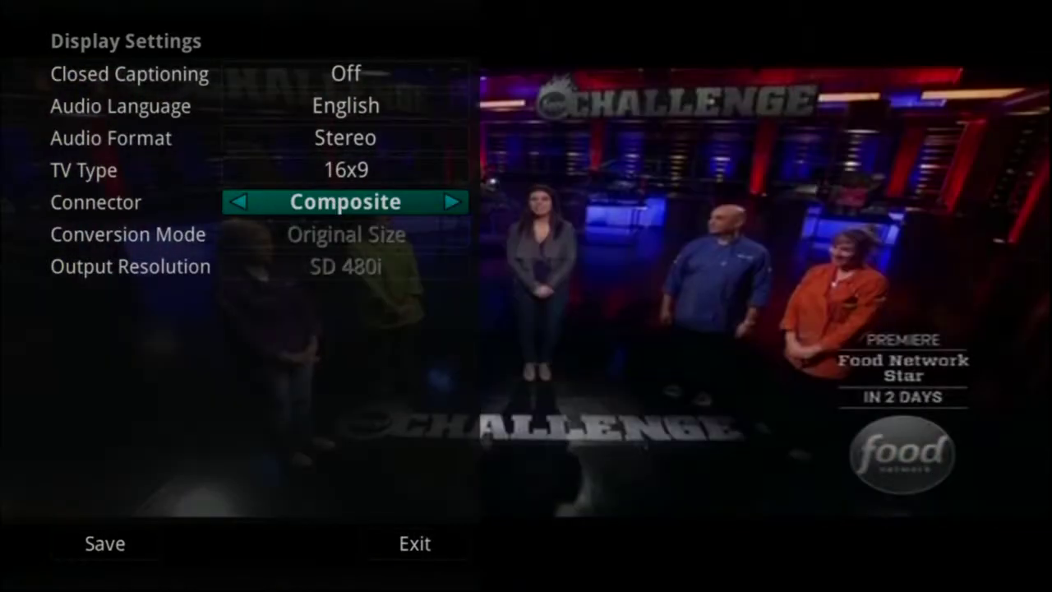
pyautogui.press('Right')
pyautogui.press('Down')
pyautogui.press('Down')
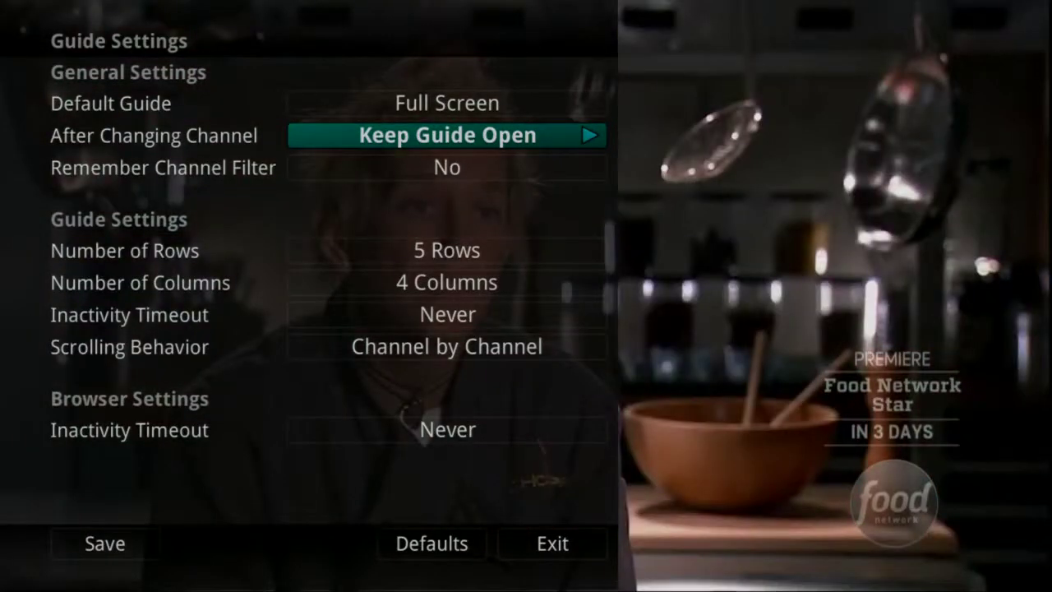
pyautogui.press('Right')
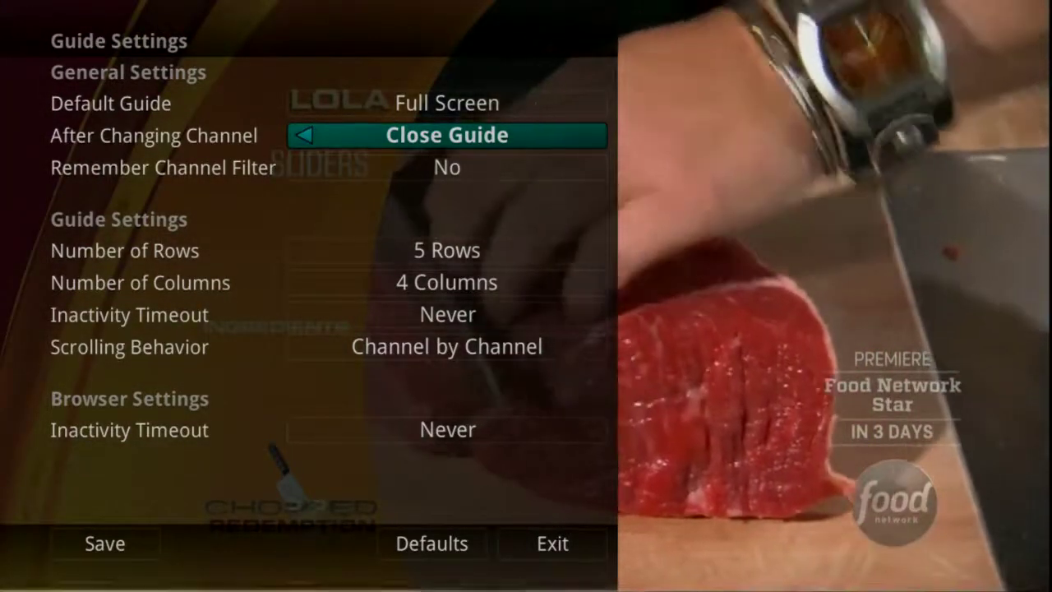
pyautogui.press('Left')
pyautogui.press('Down')
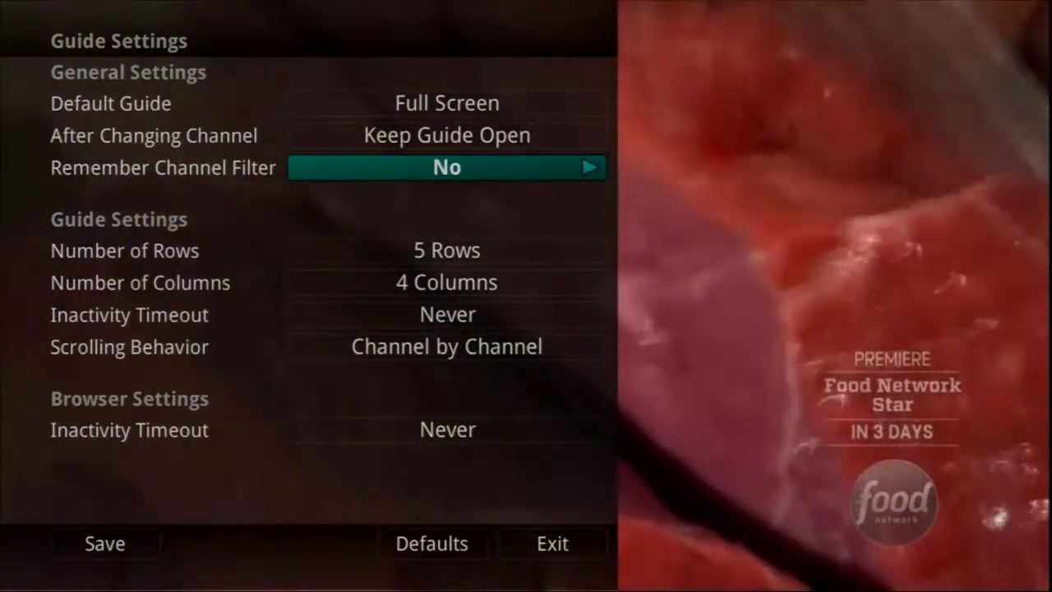
pyautogui.press('Right')
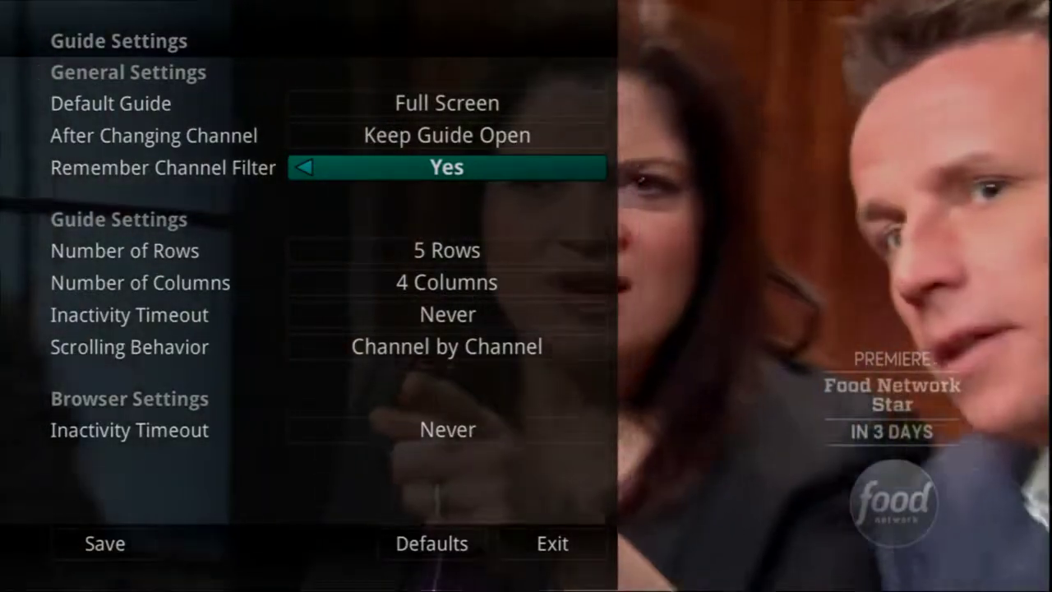
pyautogui.press('Left')
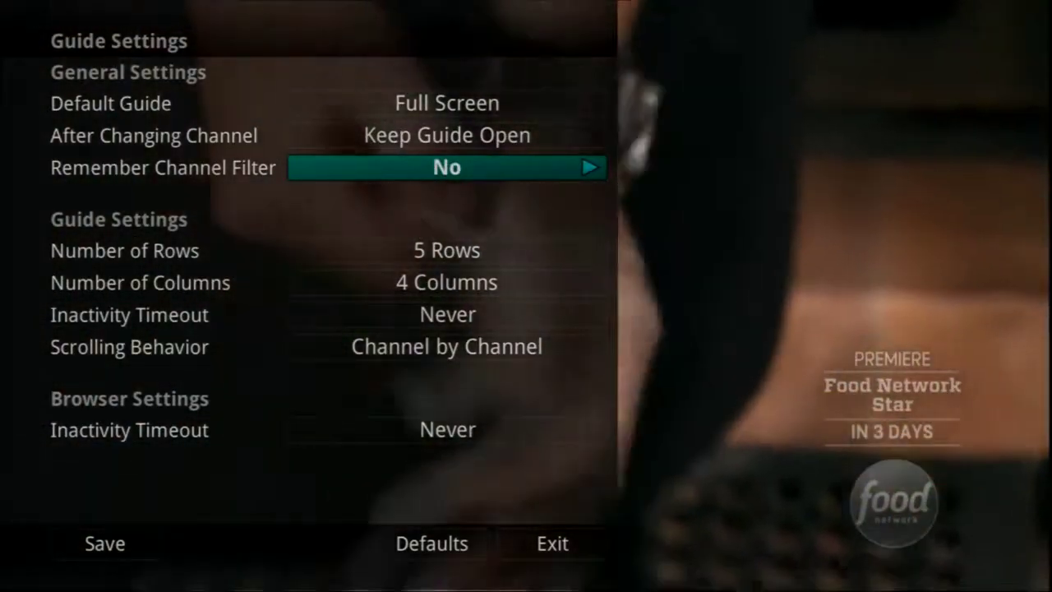
pyautogui.press('Down')
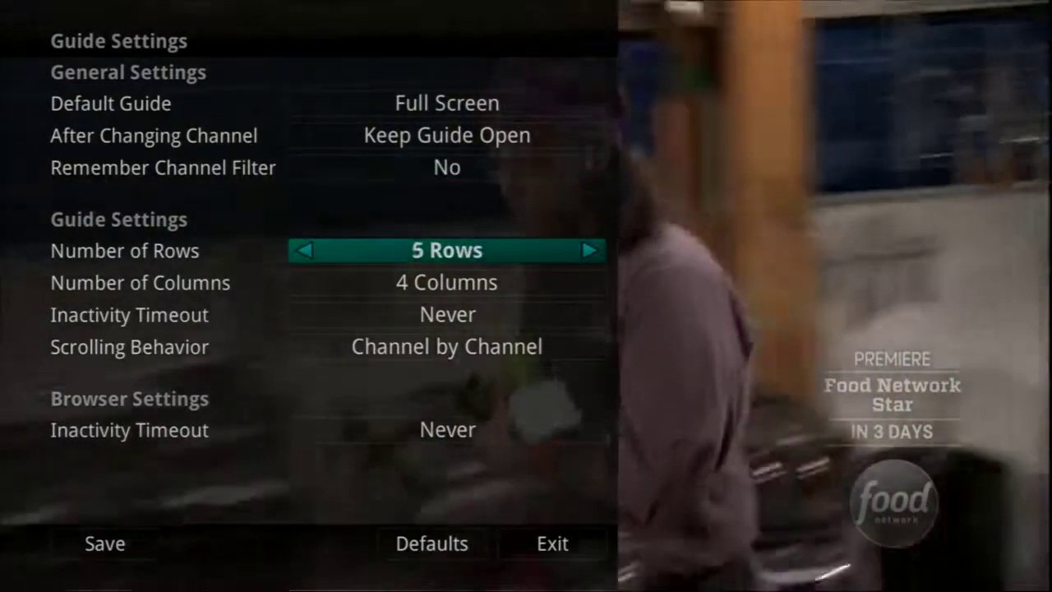
pyautogui.press('Right')
pyautogui.press('Left')
pyautogui.press('Left')
pyautogui.press('Left')
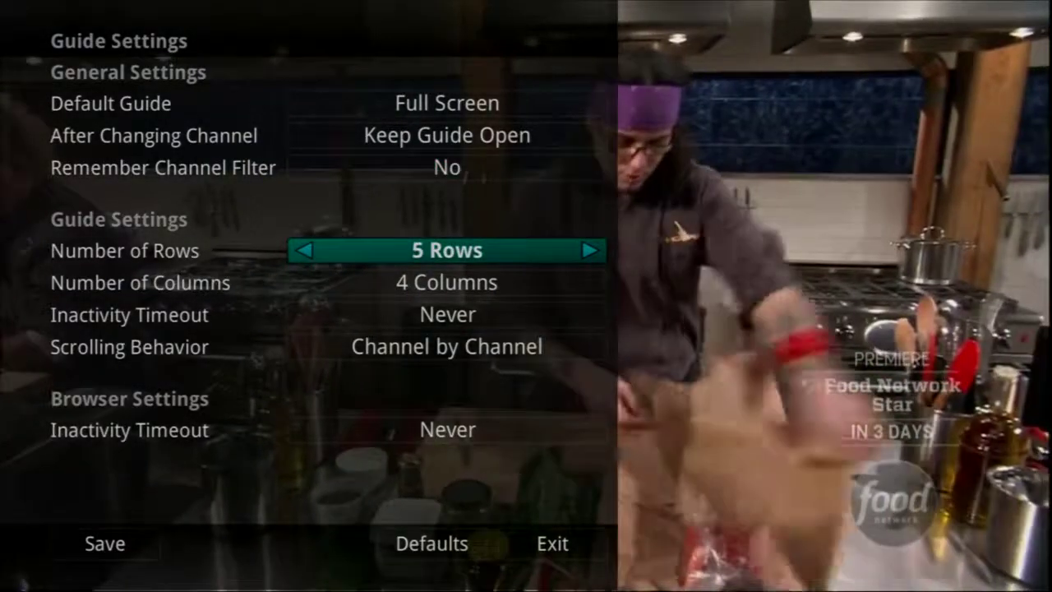
pyautogui.press('Down')
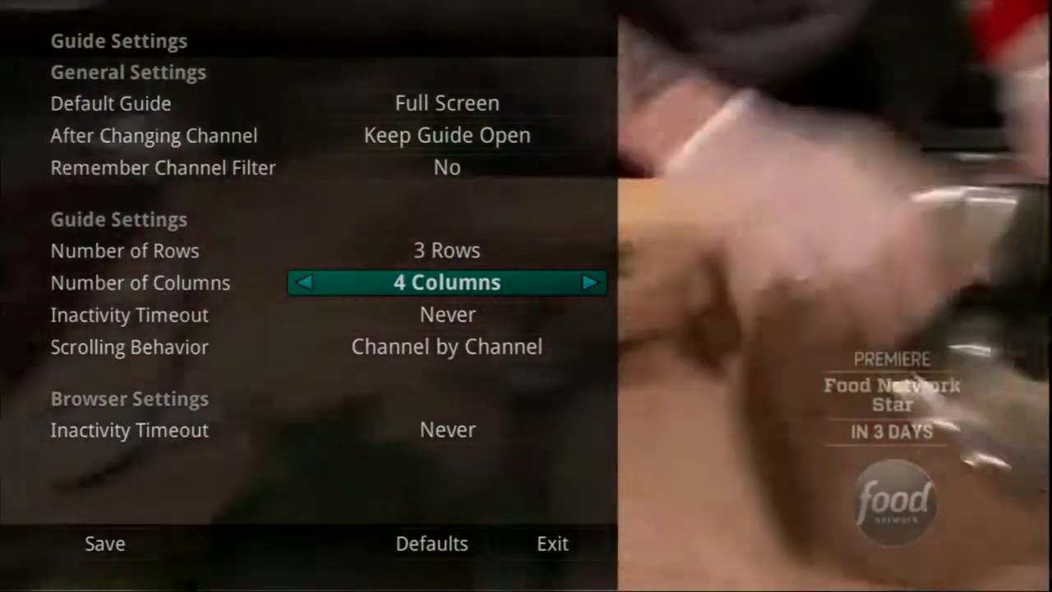
pyautogui.press('Left')
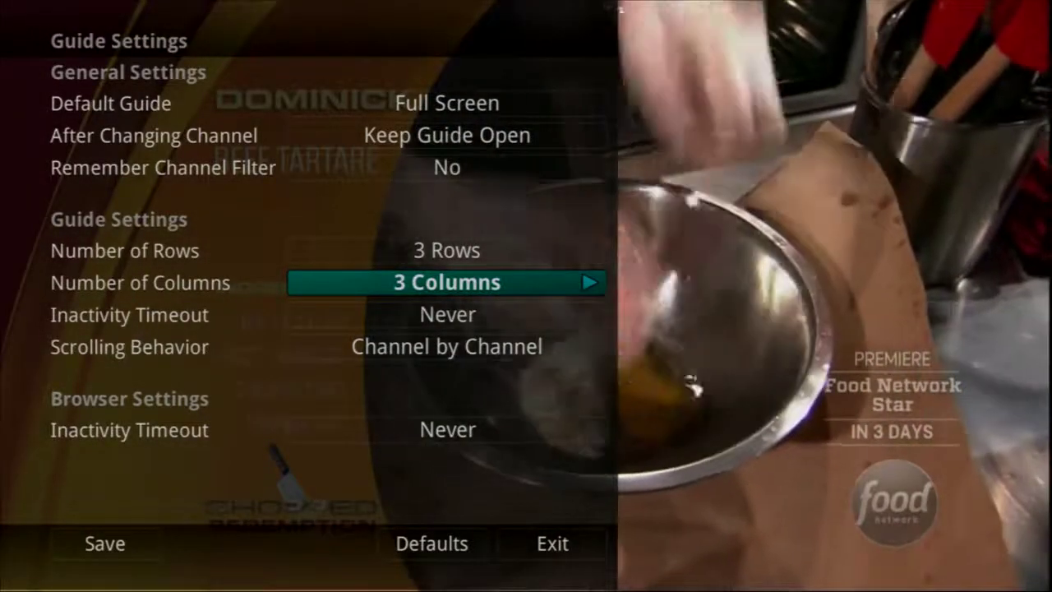
pyautogui.press('Escape')
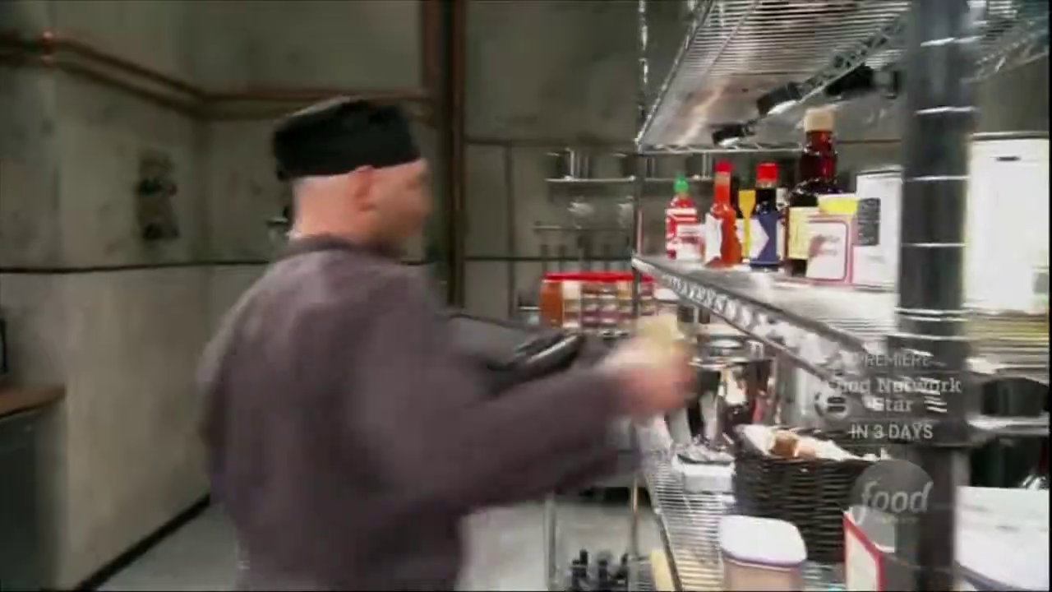
pyautogui.press('g')
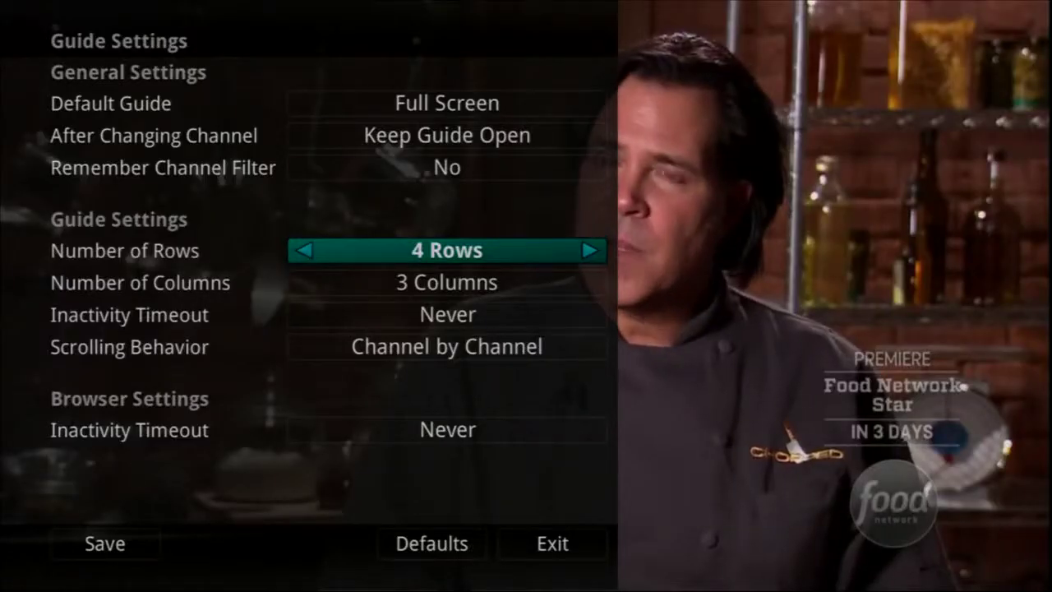
pyautogui.press('Right')
pyautogui.press('Right')
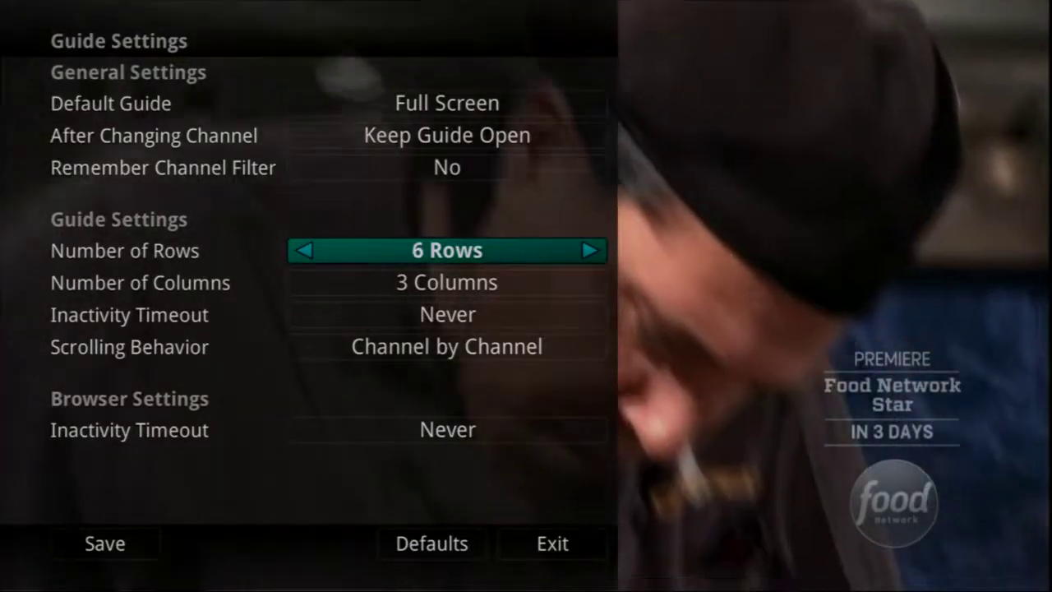
pyautogui.press('Right')
pyautogui.press('Right')
pyautogui.press('Right')
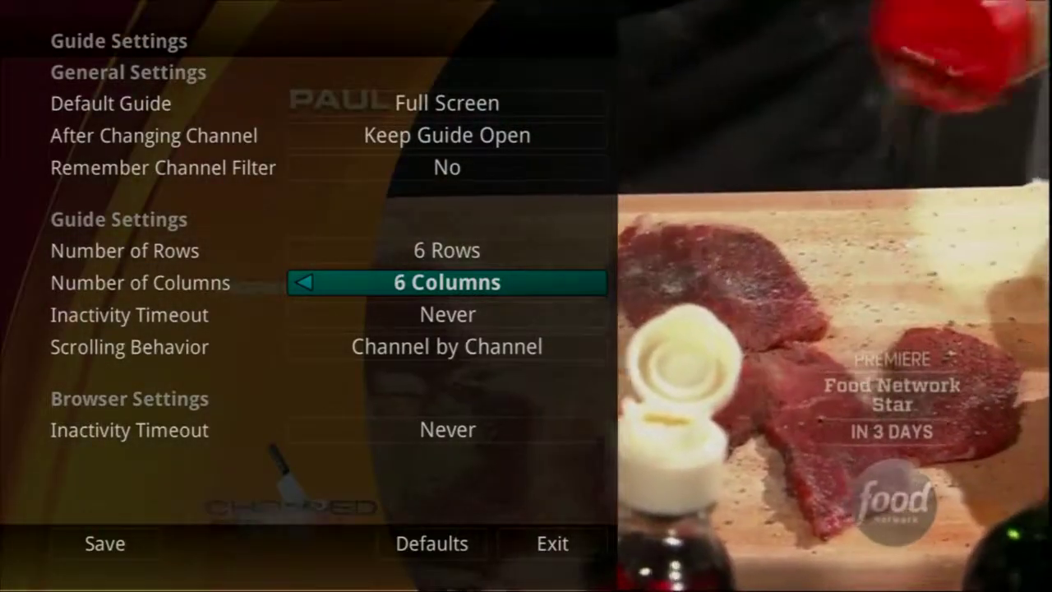
pyautogui.press('Escape')
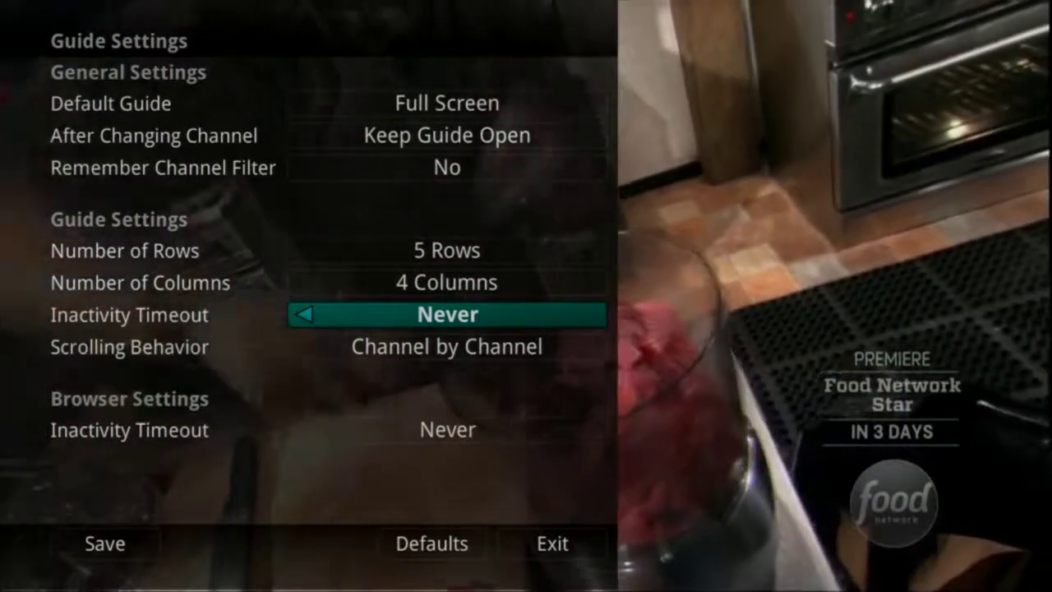
# Lower the guide inactivity timeout from 2 Minutes down to 1 Second.
pyautogui.press('Right')
pyautogui.press('Left')
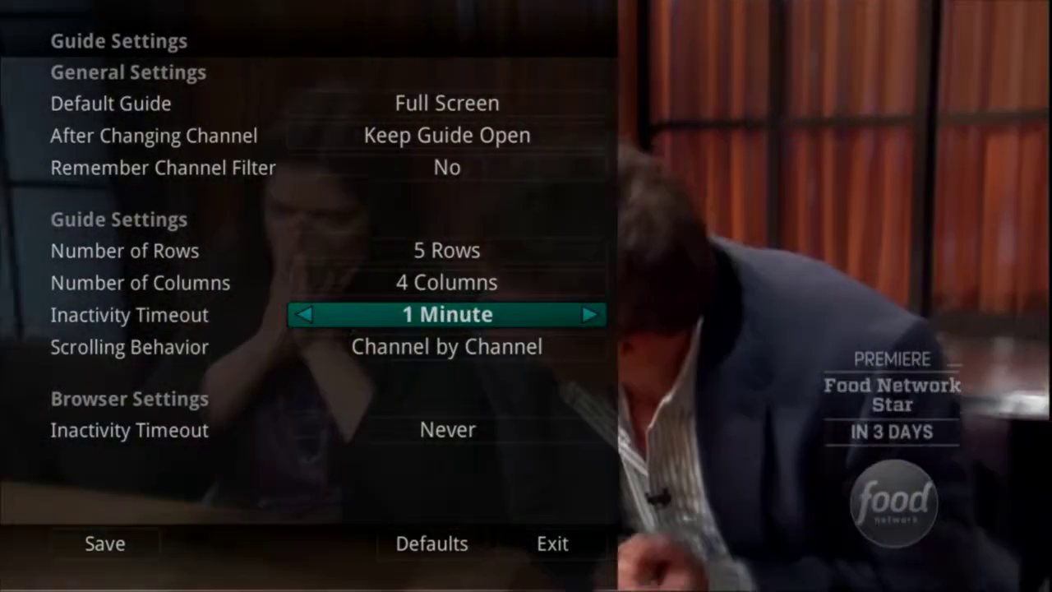
pyautogui.press('Left')
pyautogui.press('Left')
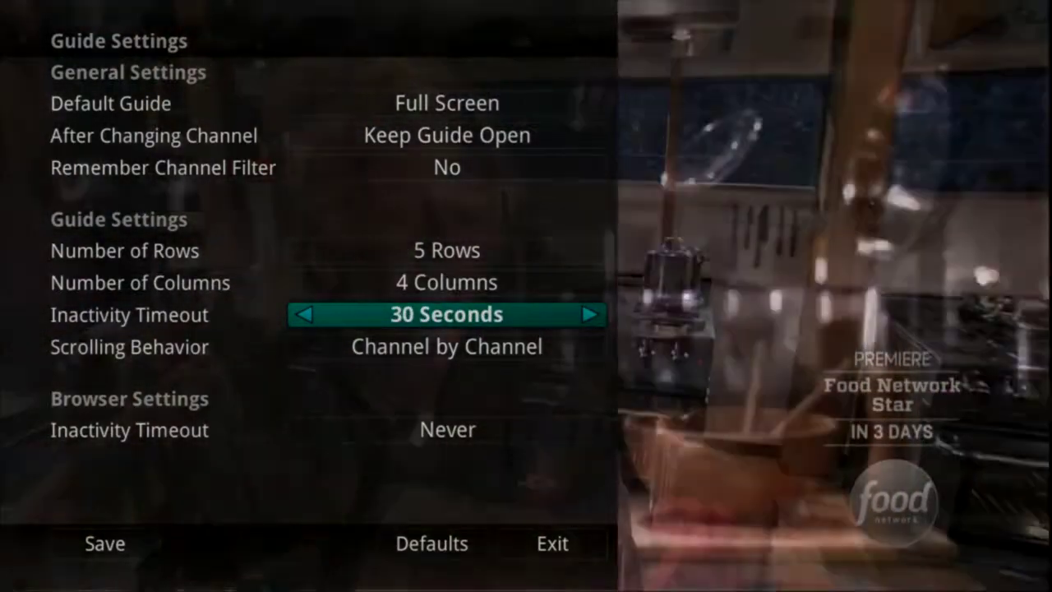
pyautogui.press('Left')
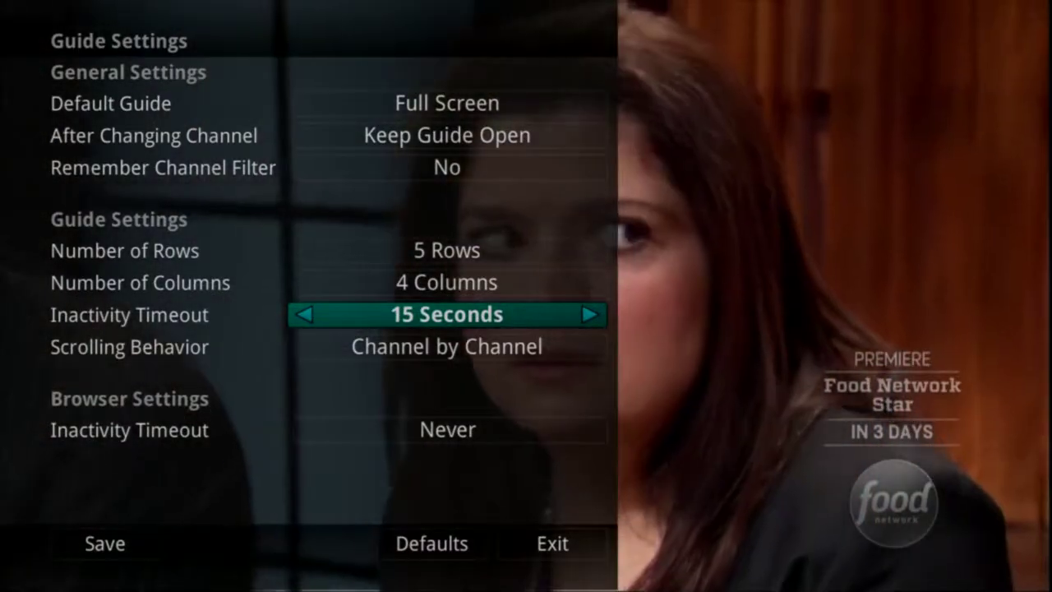
pyautogui.press('Left')
pyautogui.press('Left')
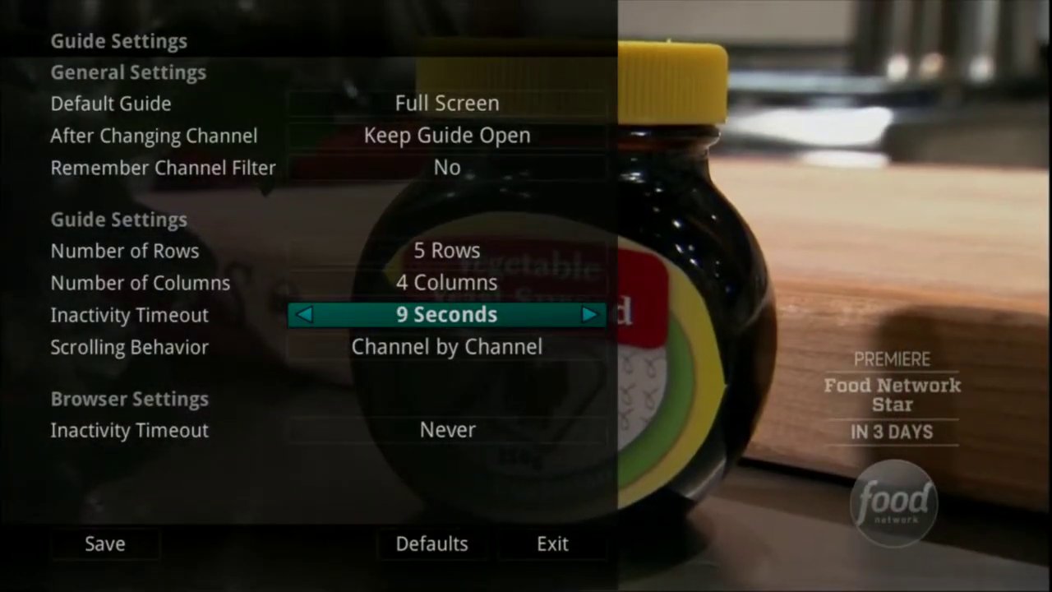
pyautogui.press('Left')
pyautogui.press('Left')
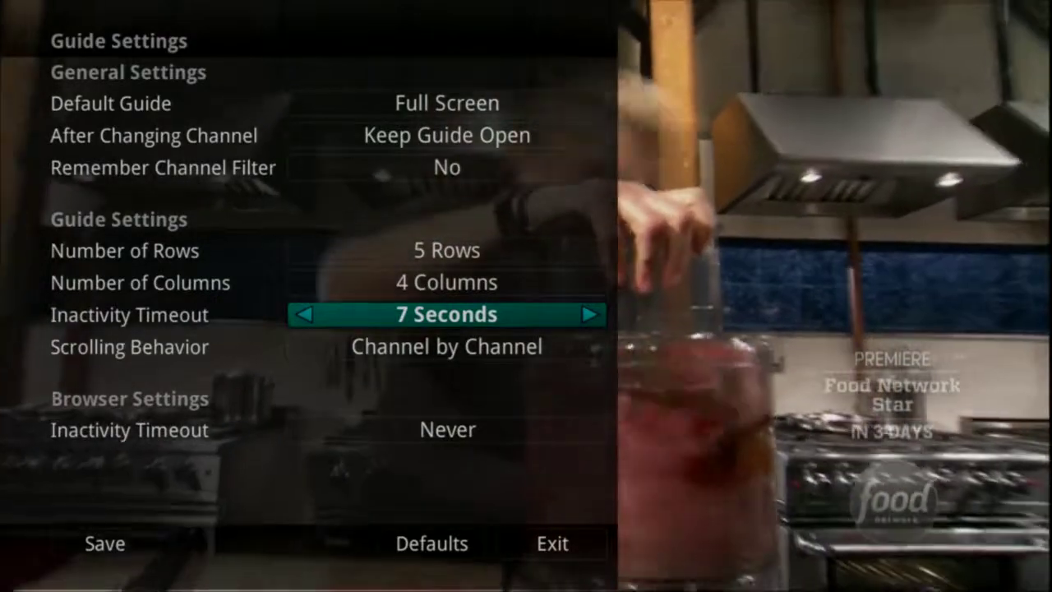
pyautogui.press('Left')
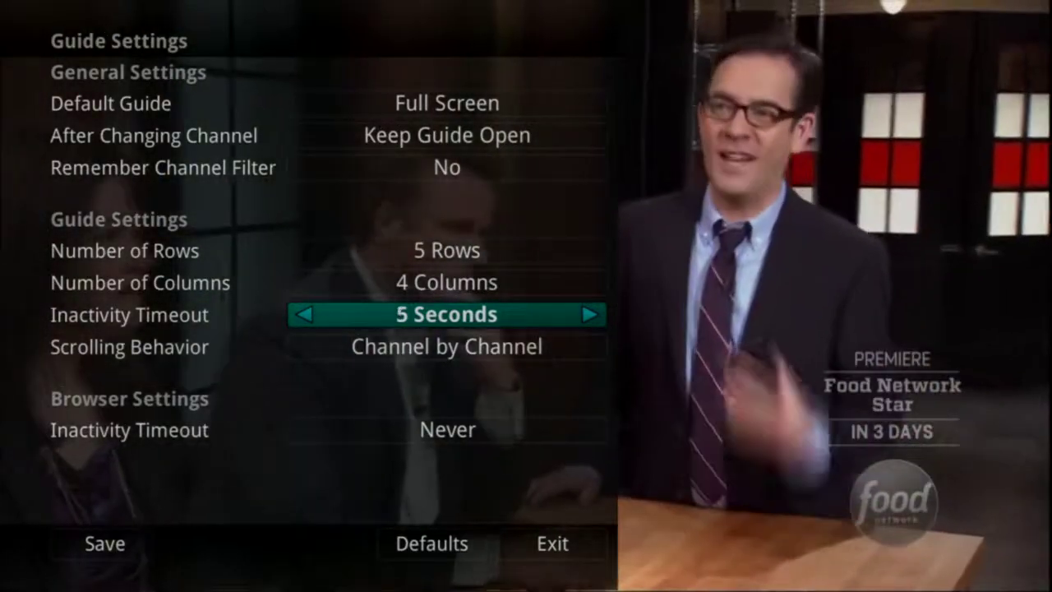
pyautogui.press('Left')
pyautogui.press('Left')
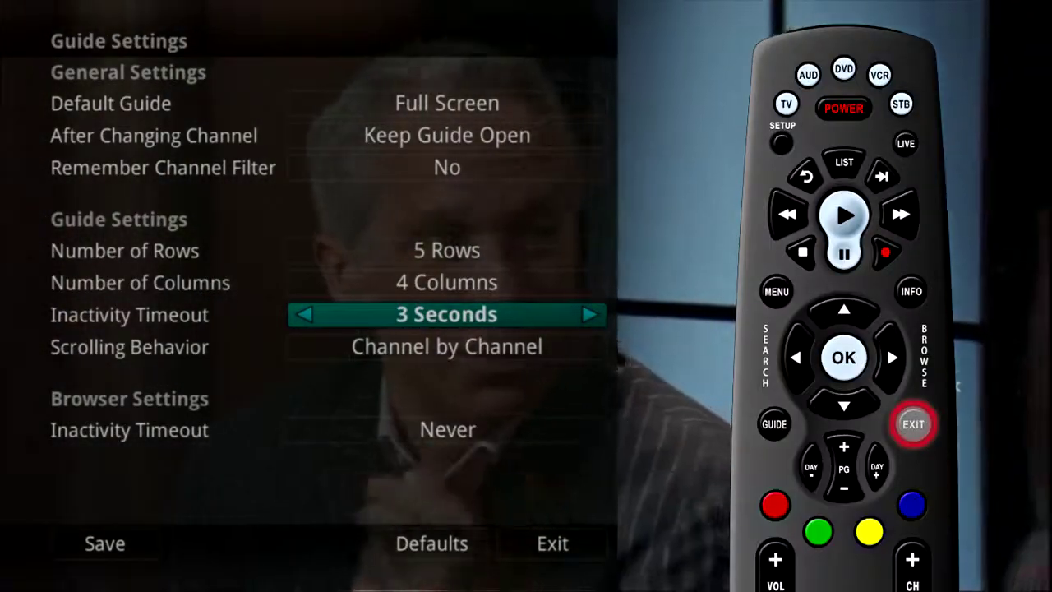
pyautogui.press('Left')
pyautogui.press('Left')
# Set guide scrolling to Page by Page and cut the browser inactivity timeout from Never to 1 Second.
pyautogui.press('Down')
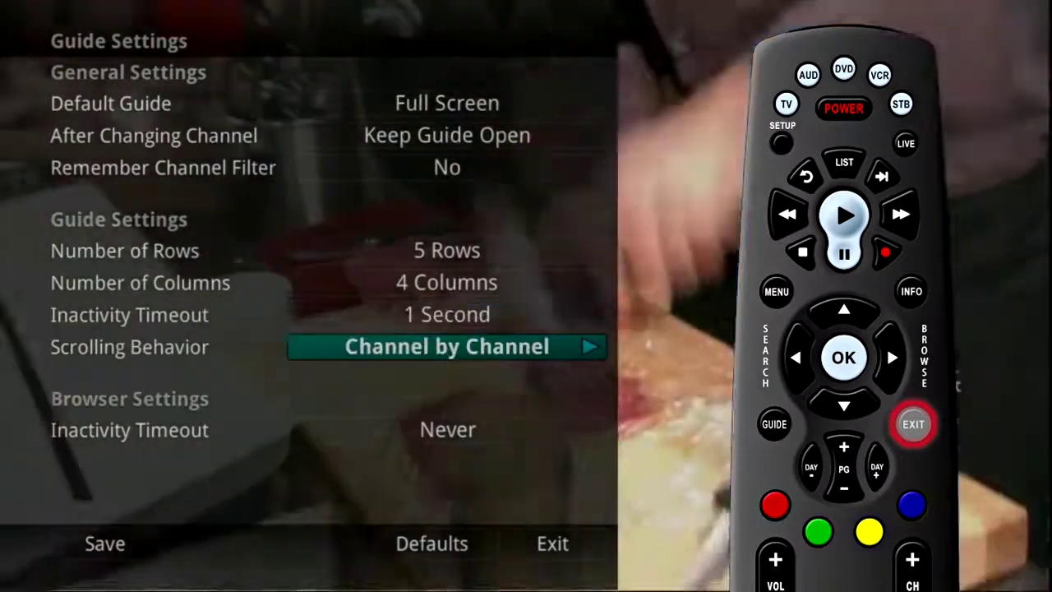
pyautogui.press('Right')
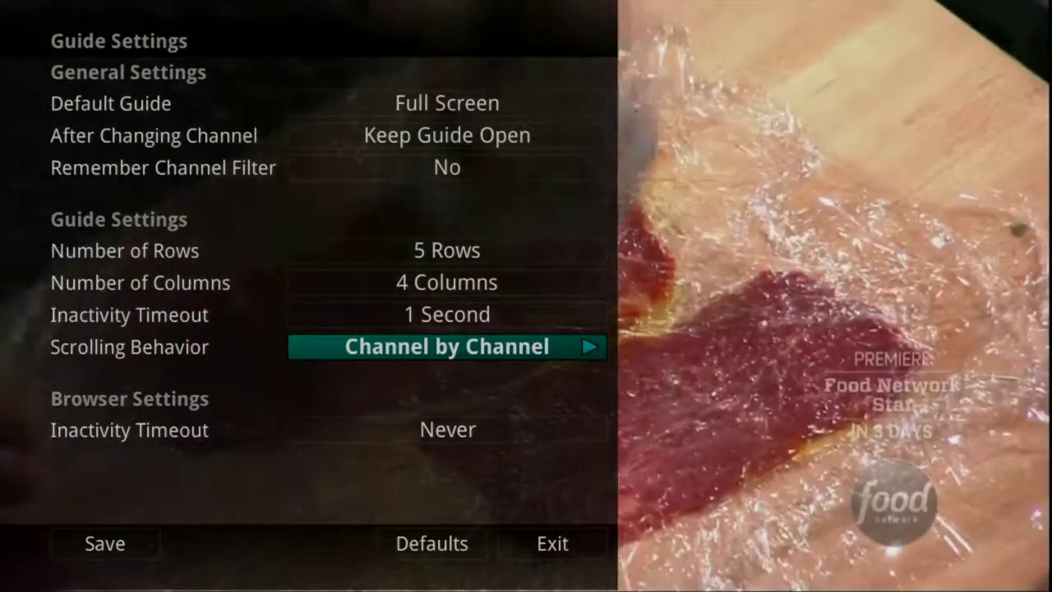
pyautogui.press('Down')
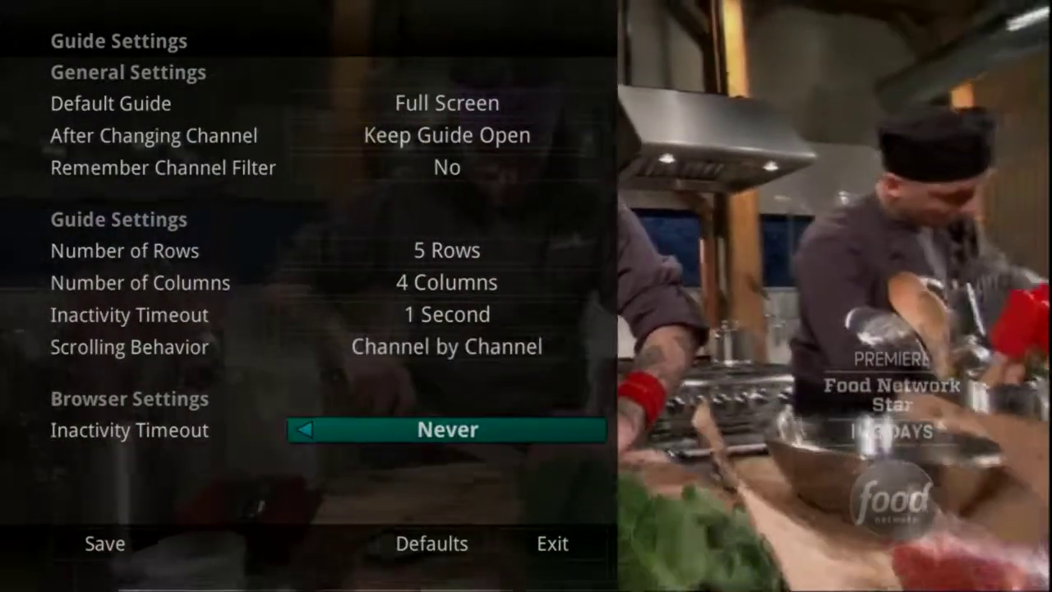
pyautogui.press('Left')
pyautogui.press('Left')
pyautogui.press('Left')
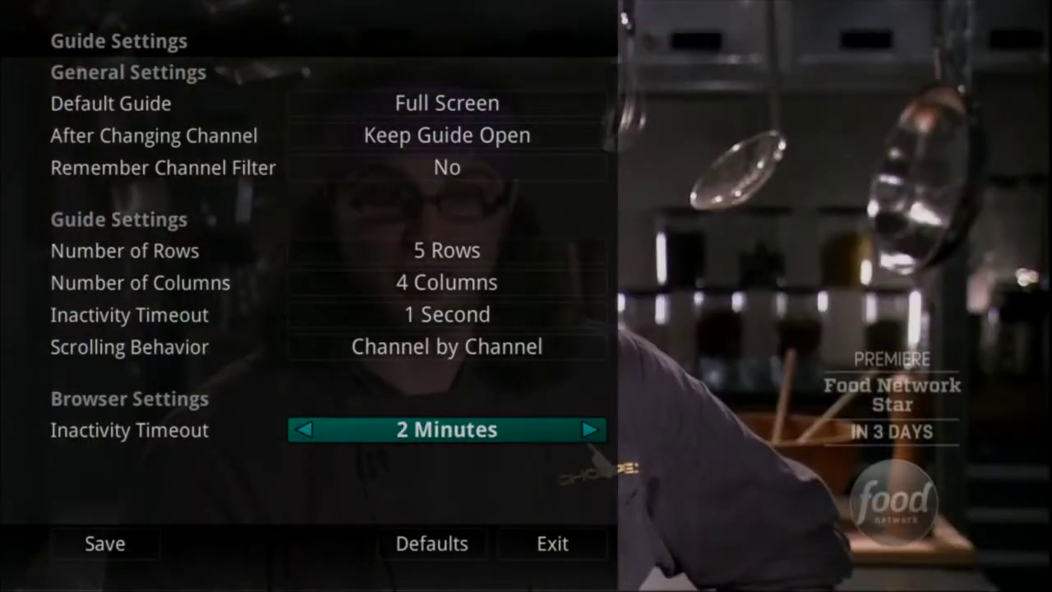
pyautogui.press('Left')
pyautogui.press('Left')
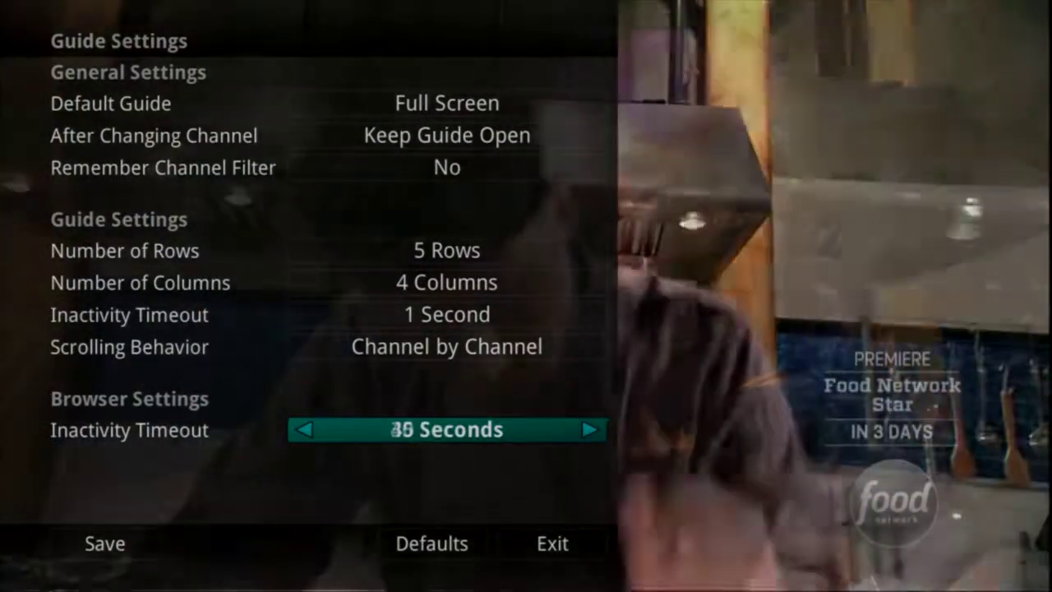
pyautogui.press('Left')
pyautogui.press('Left')
pyautogui.press('Left')
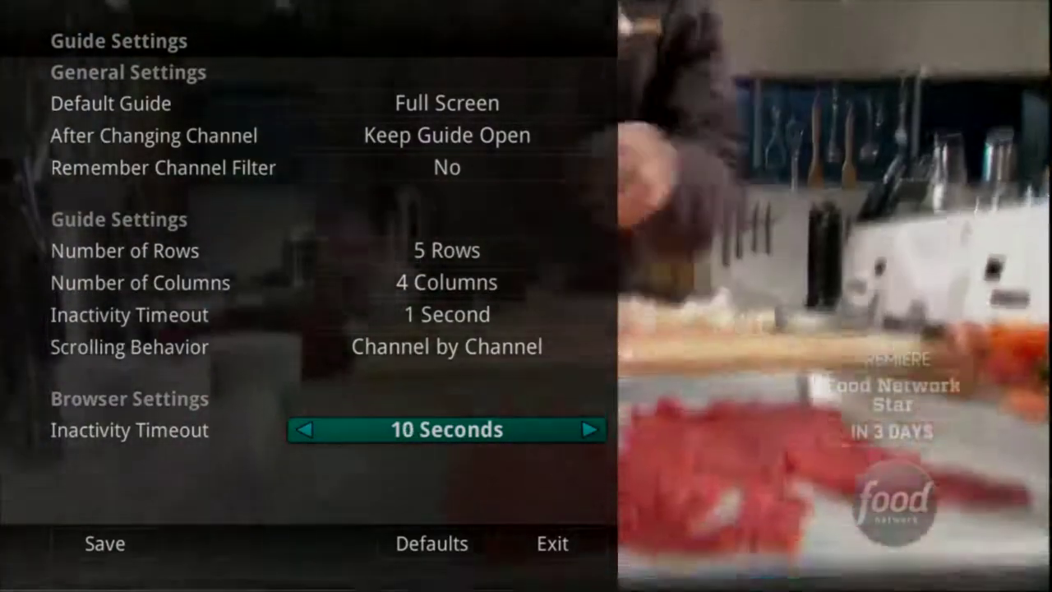
pyautogui.press('Left')
pyautogui.press('Left')
pyautogui.press('Left')
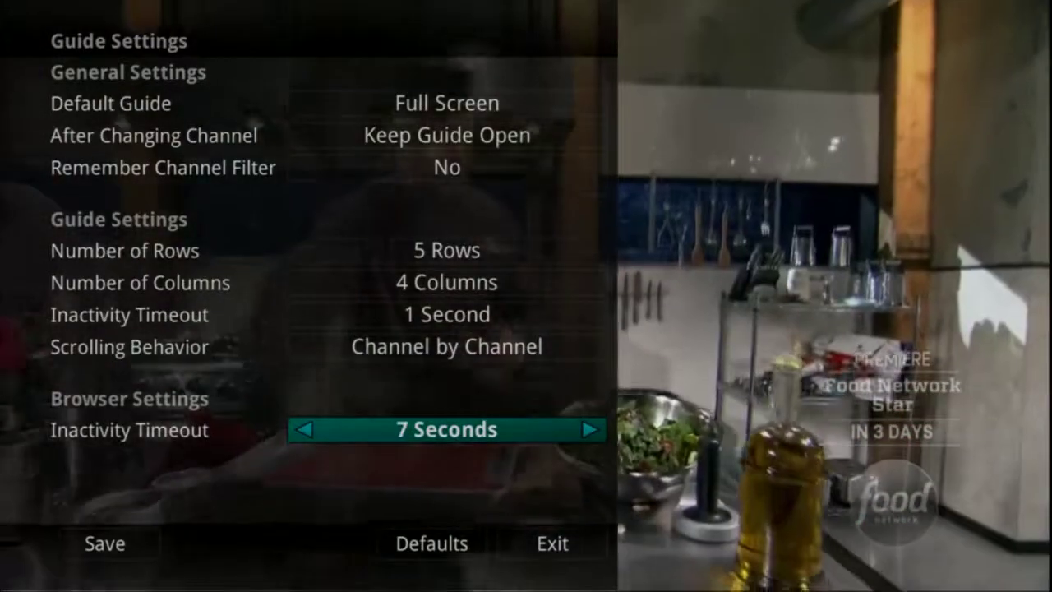
pyautogui.press('Left')
pyautogui.press('Left')
pyautogui.press('Left')
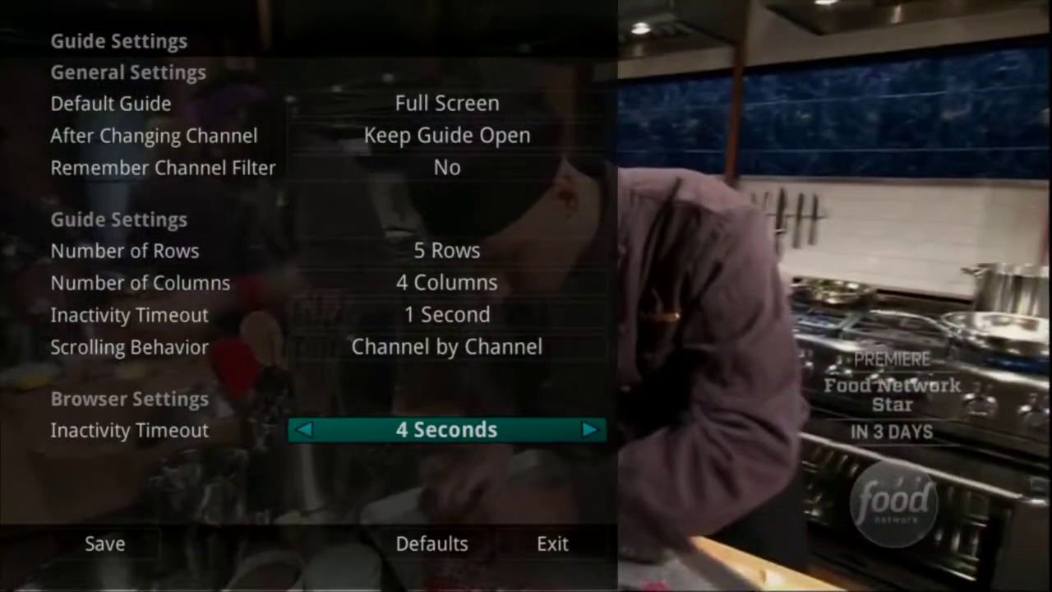
pyautogui.press('Left')
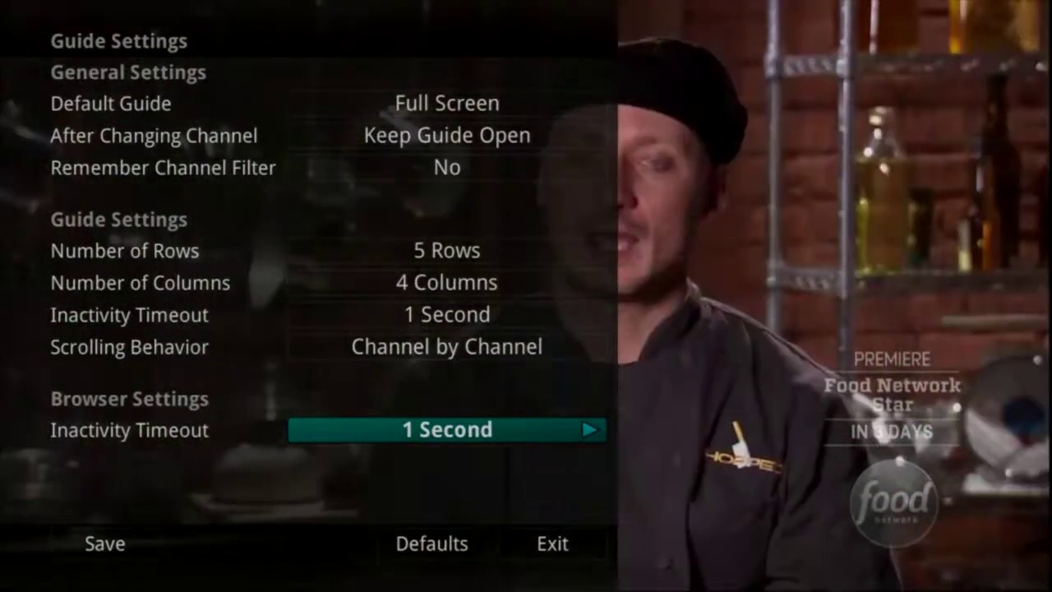
pyautogui.press('Down')
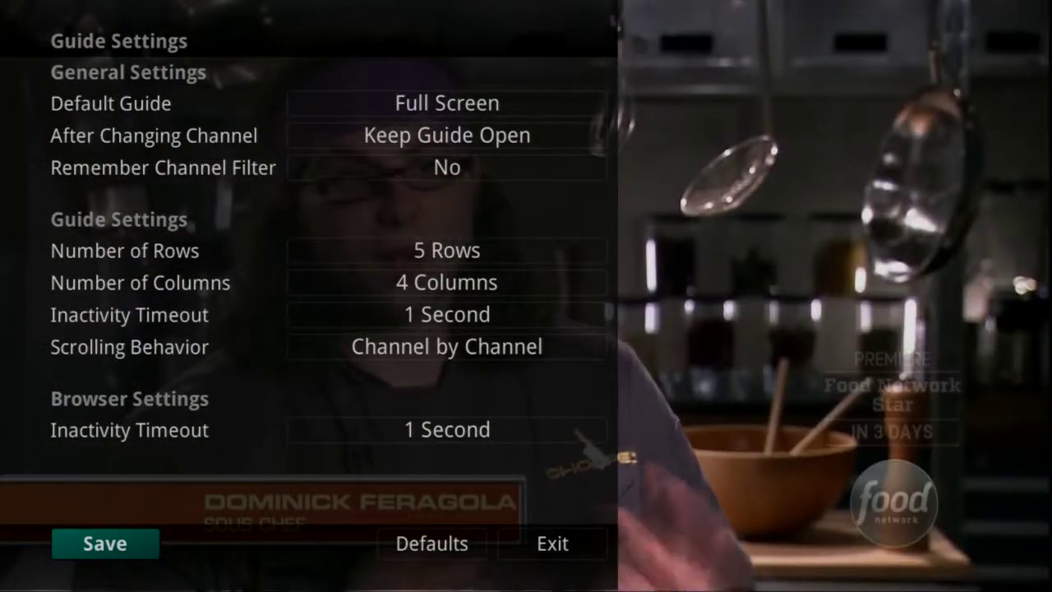
# Exit Guide Settings without restoring defaults, returning to full-screen live TV.
pyautogui.press('Right')
pyautogui.press('Right')
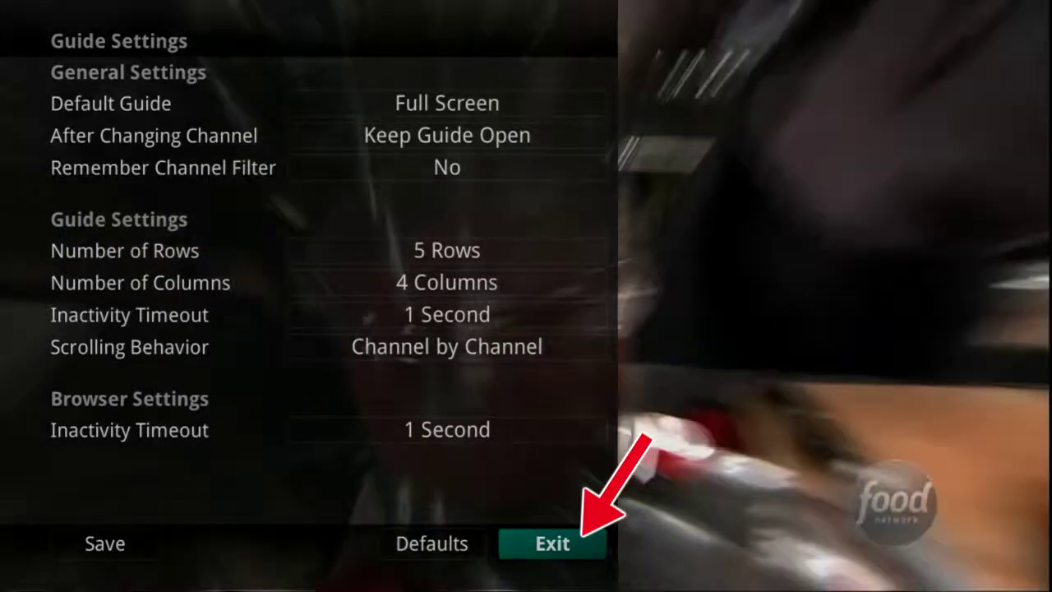
pyautogui.press('Left')
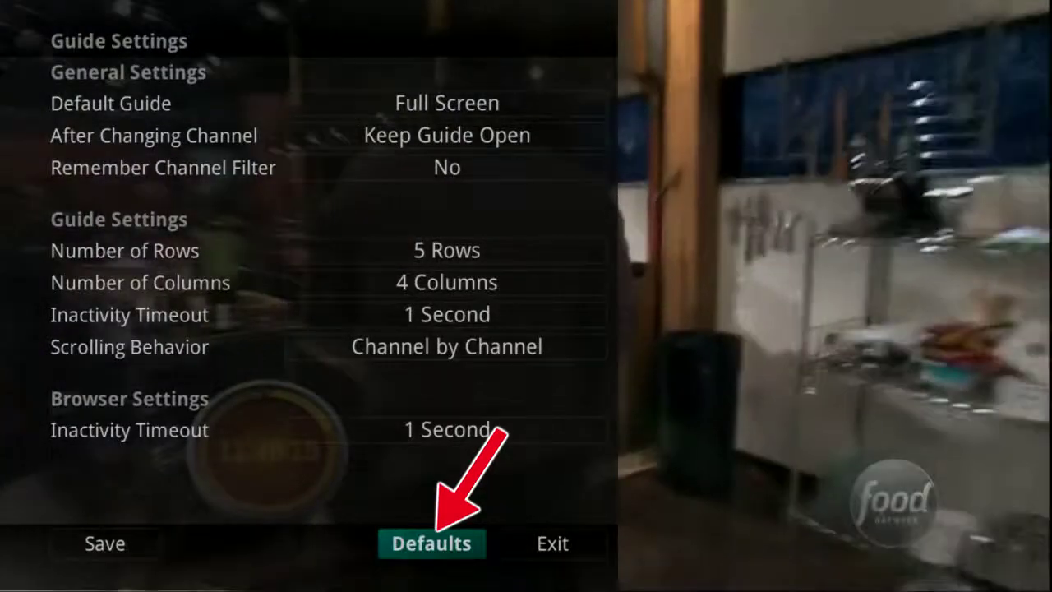
pyautogui.press('Return')
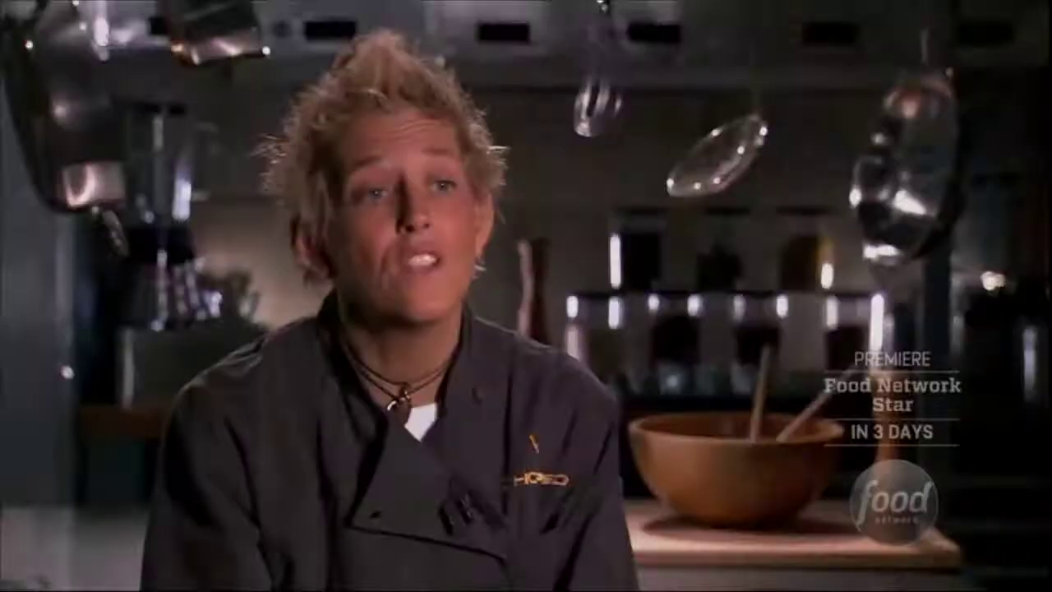
# Bring up the main menu to head for Recording Settings.
pyautogui.press('Menu')
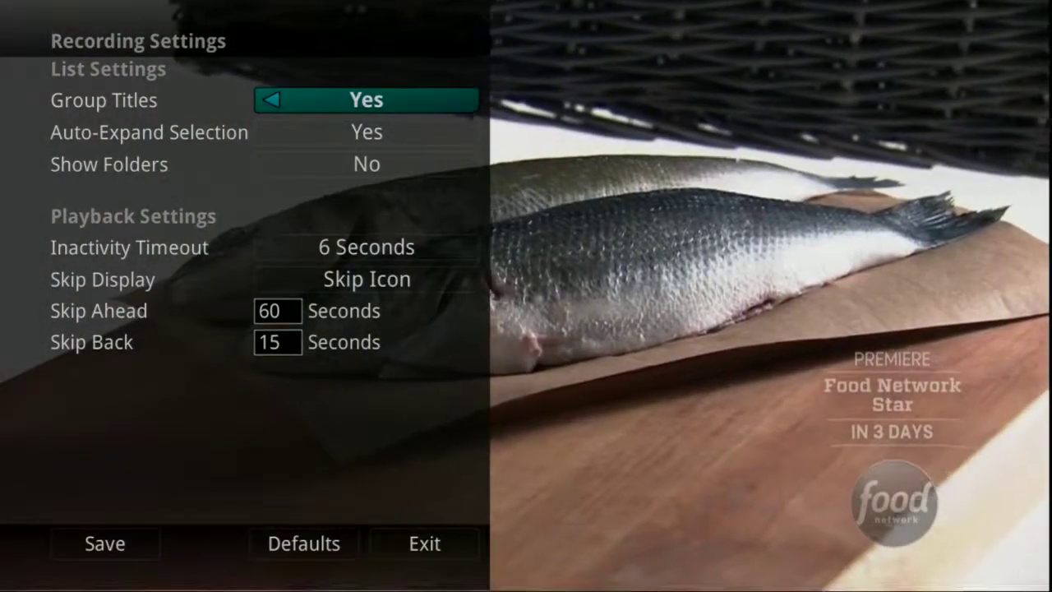
# Set Group Titles to No, Auto-Expand Selection to Yes, Show Folders off, and playback timeout 7 Seconds.
pyautogui.press('Left')
pyautogui.press('Down')
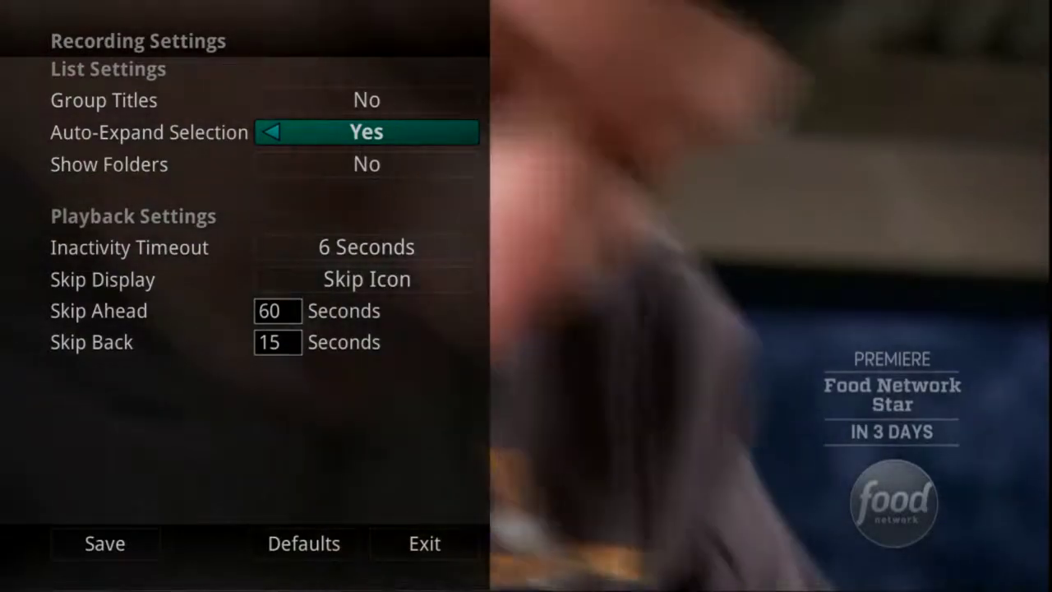
pyautogui.press('Left')
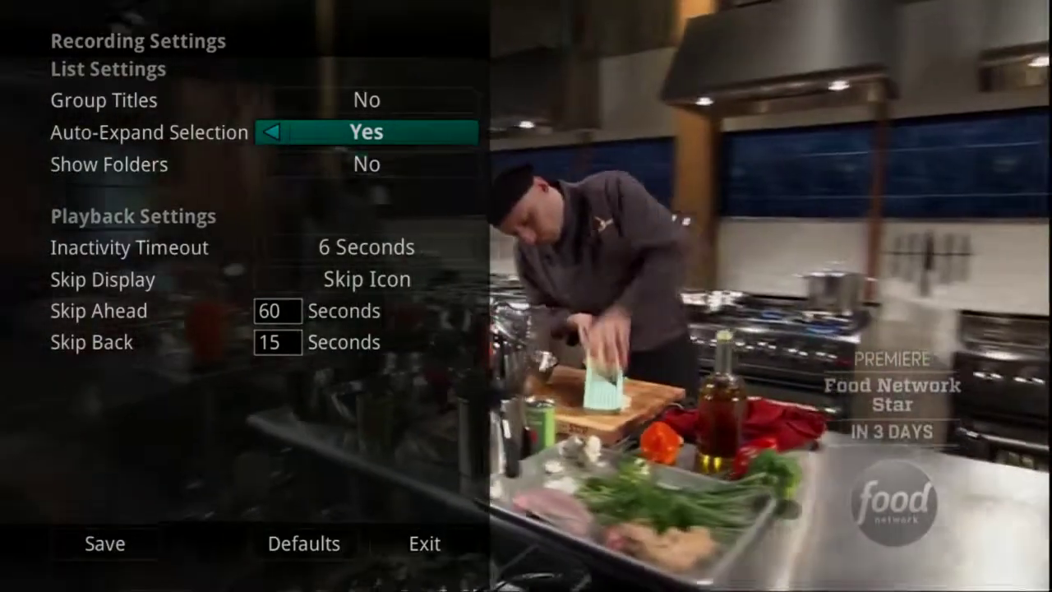
pyautogui.press('Down')
pyautogui.press('Right')
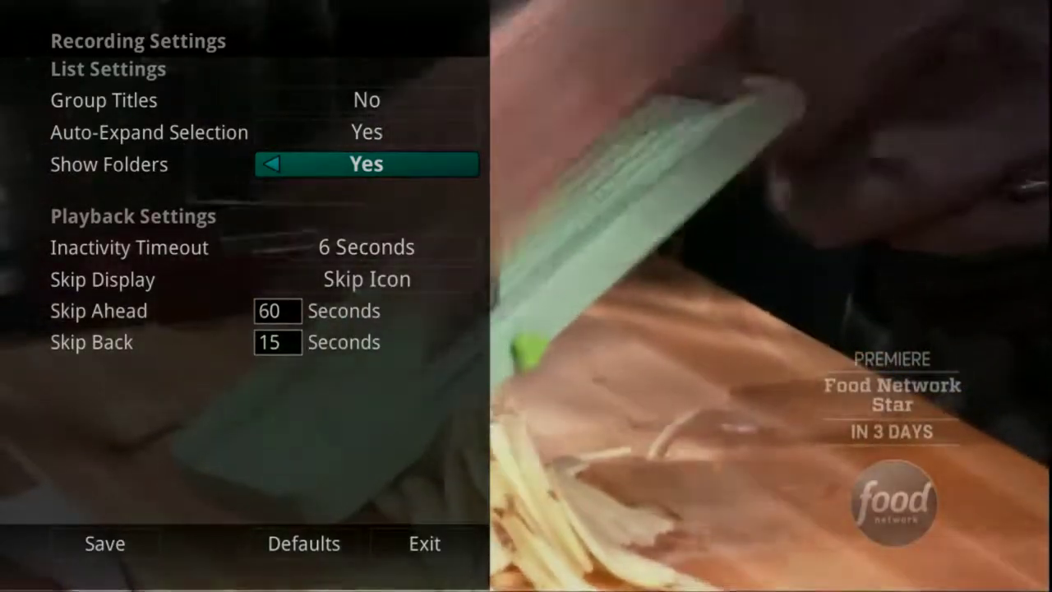
pyautogui.press('Left')
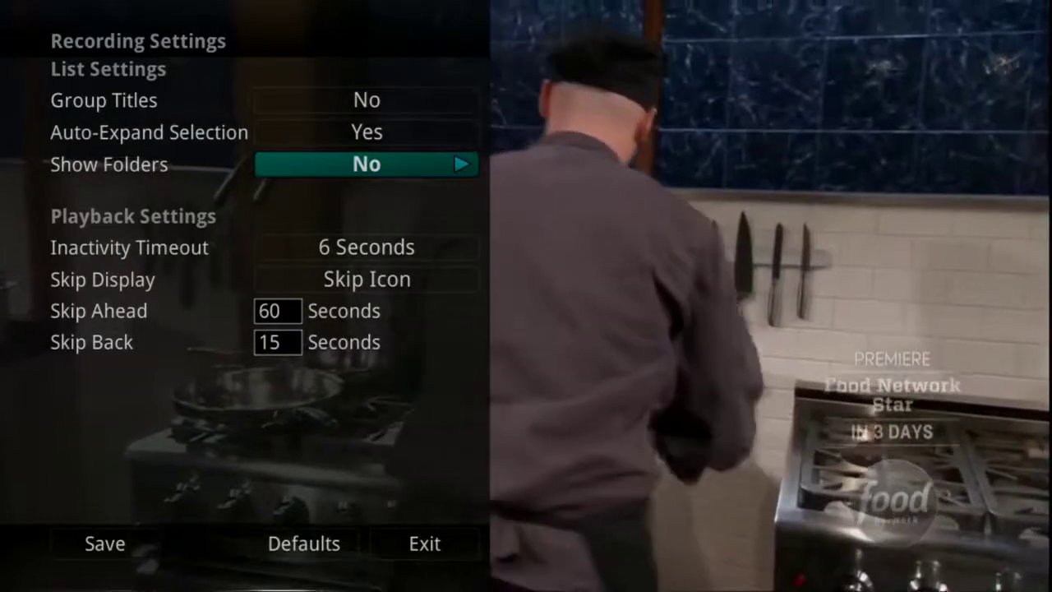
pyautogui.press('Down')
pyautogui.press('Right')
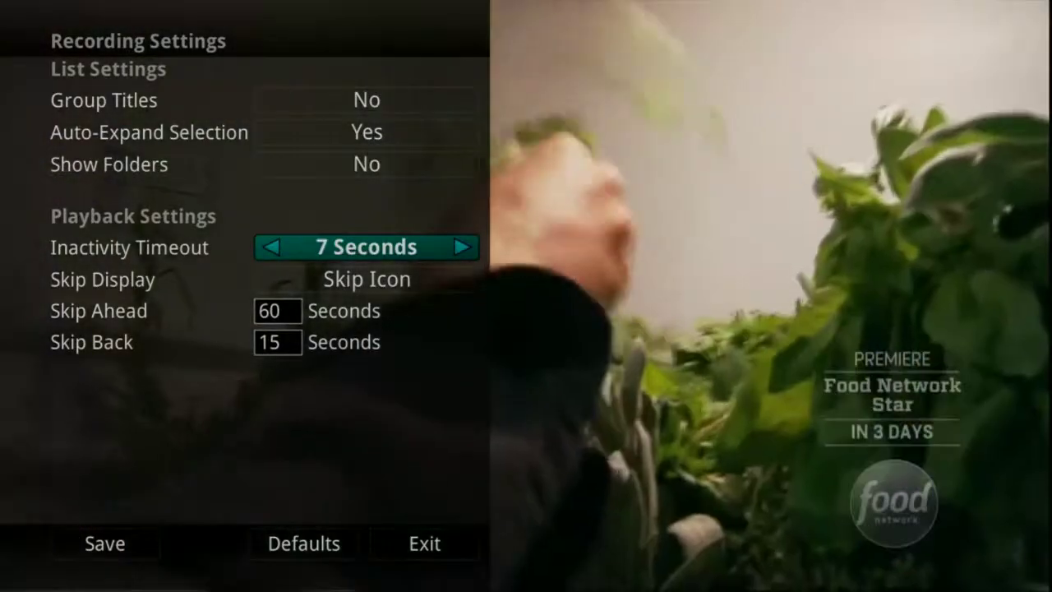
# Raise the playback inactivity timeout from 7 Seconds past 45 Seconds and 2 Minutes to Never.
pyautogui.press('Right')
pyautogui.press('Right')
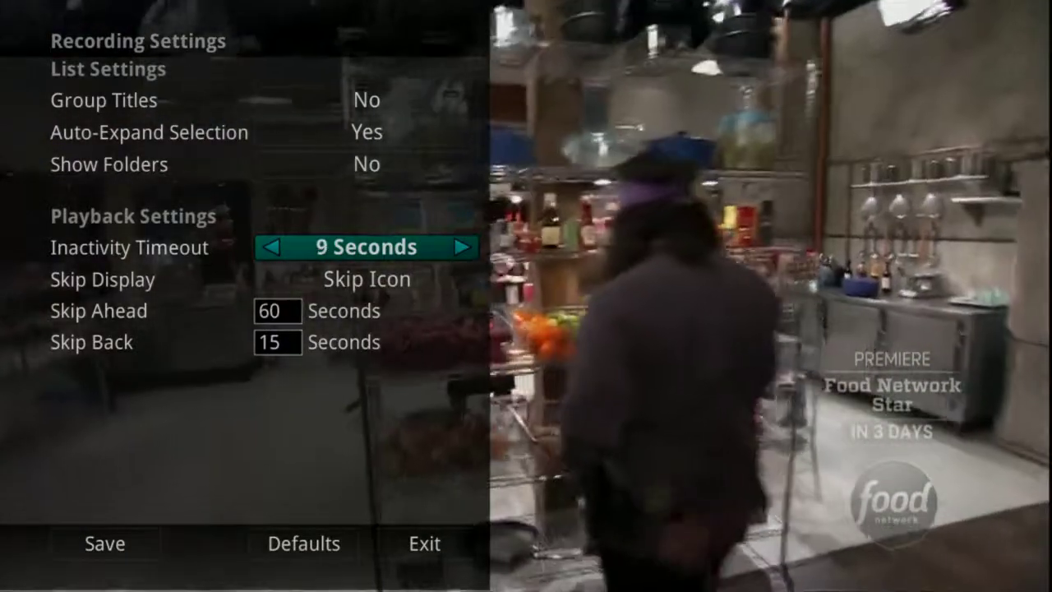
pyautogui.press('Right')
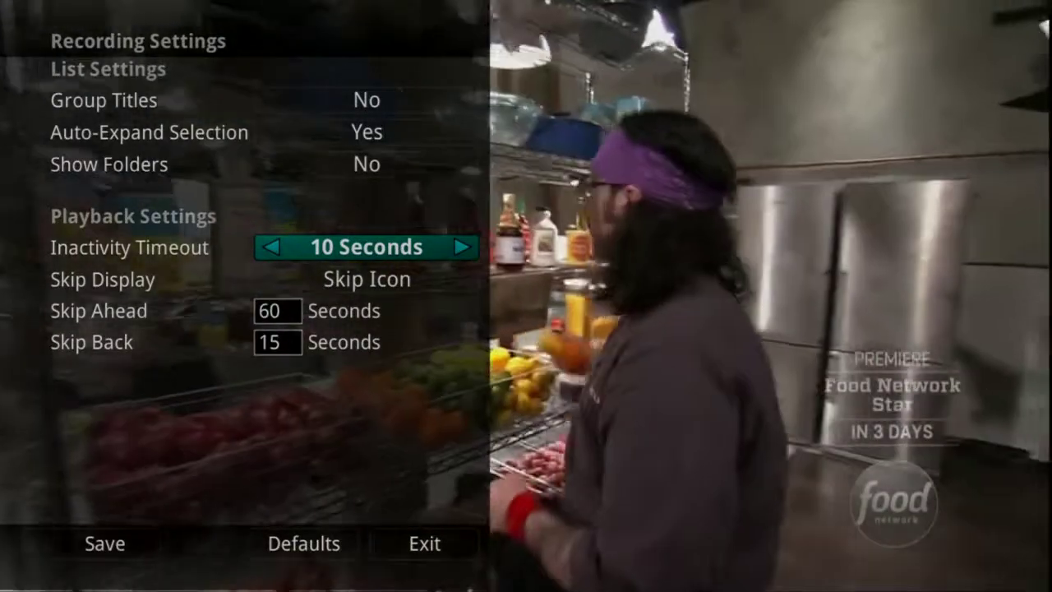
pyautogui.press('Right')
pyautogui.press('Right')
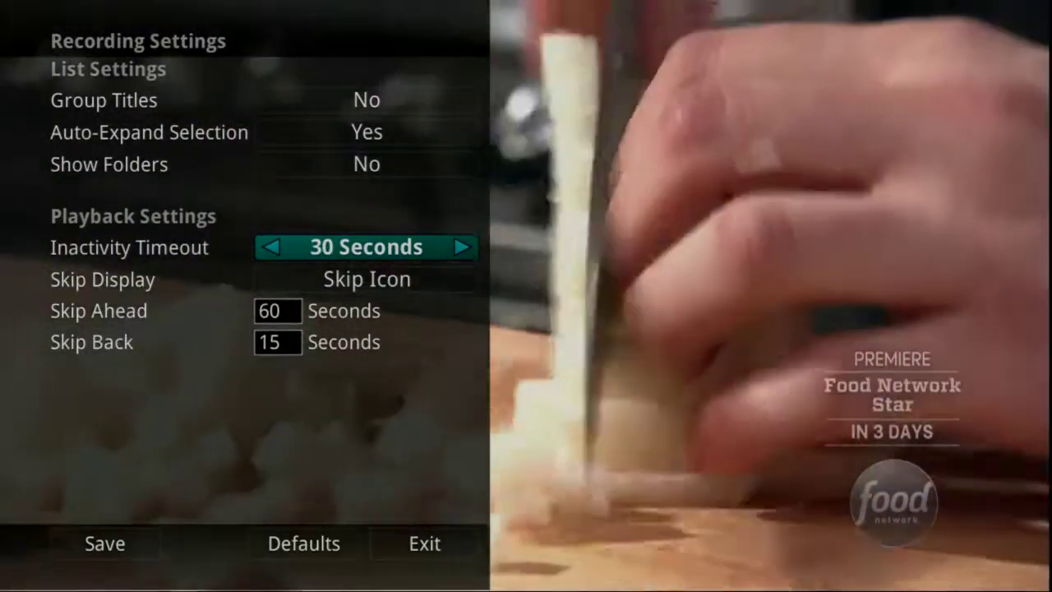
pyautogui.press('Right')
pyautogui.press('Right')
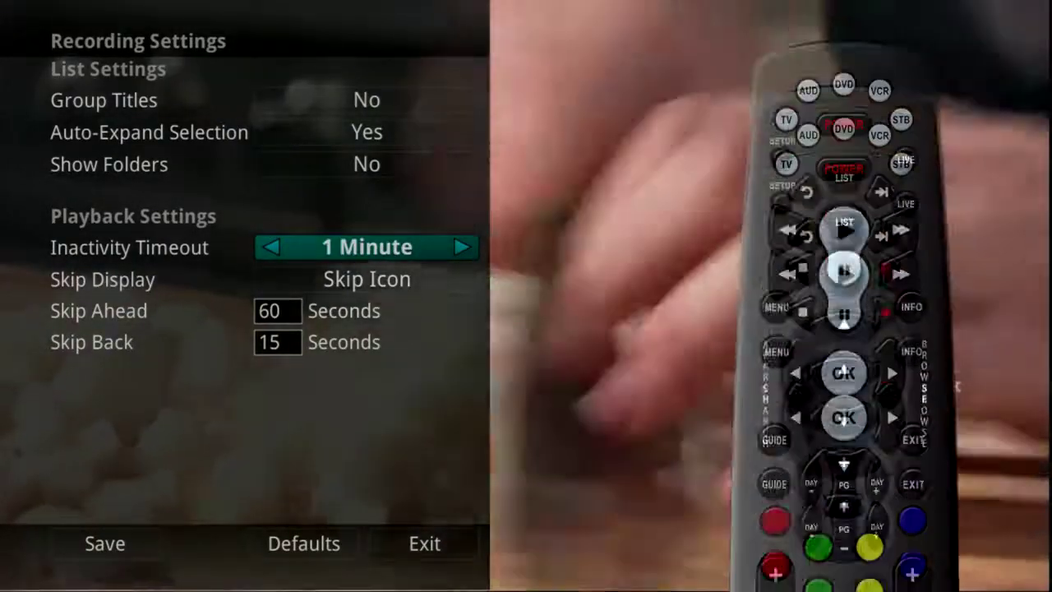
pyautogui.press('Right')
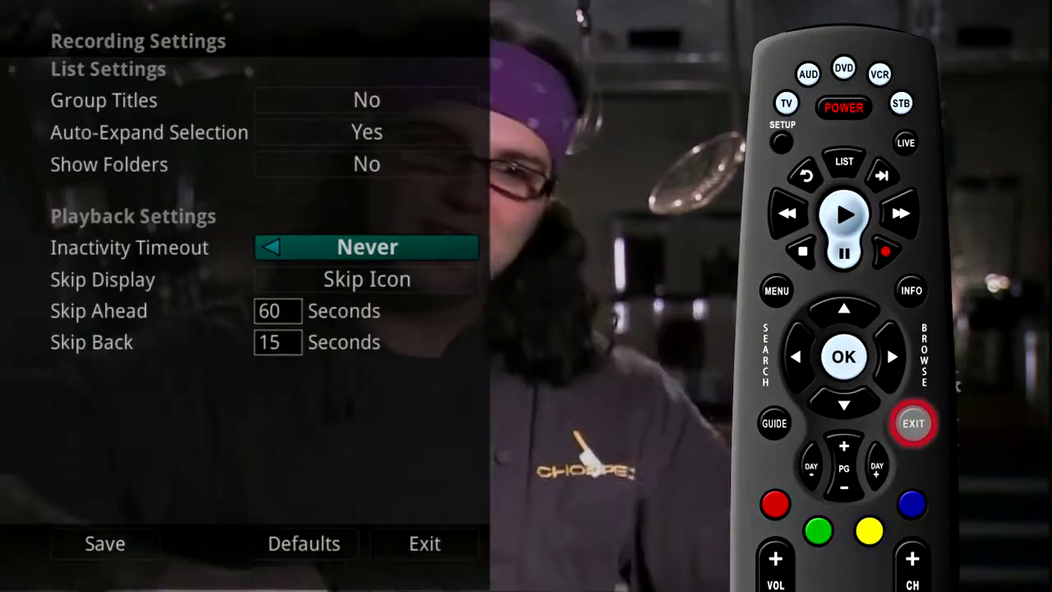
pyautogui.press('Down')
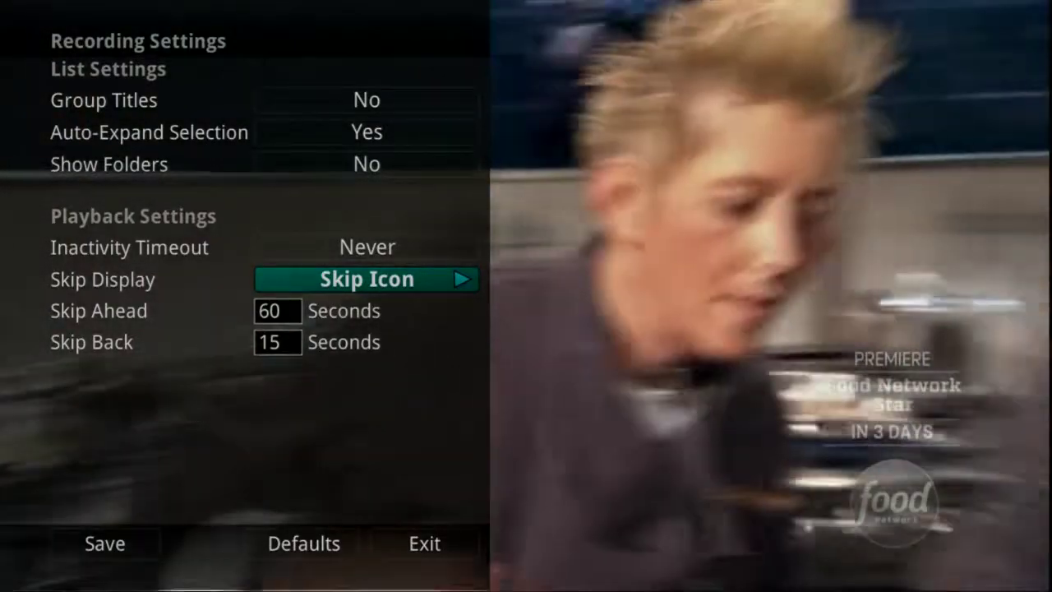
# Keep Skip Display on Skip Icon, set Skip Ahead to 1 second, and enter 999 for Skip Back.
pyautogui.press('Right')
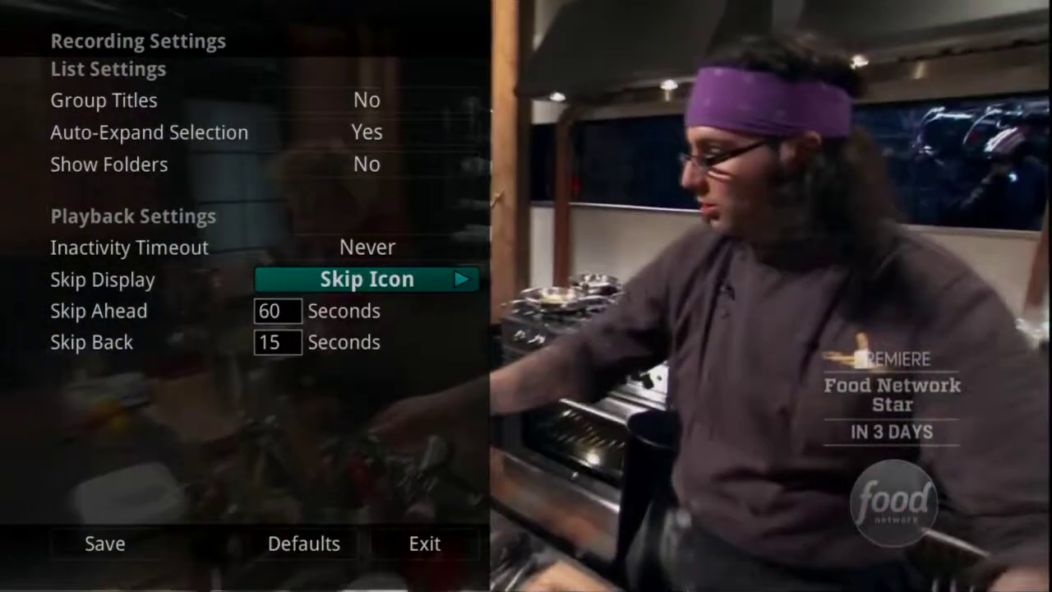
pyautogui.press('Down')
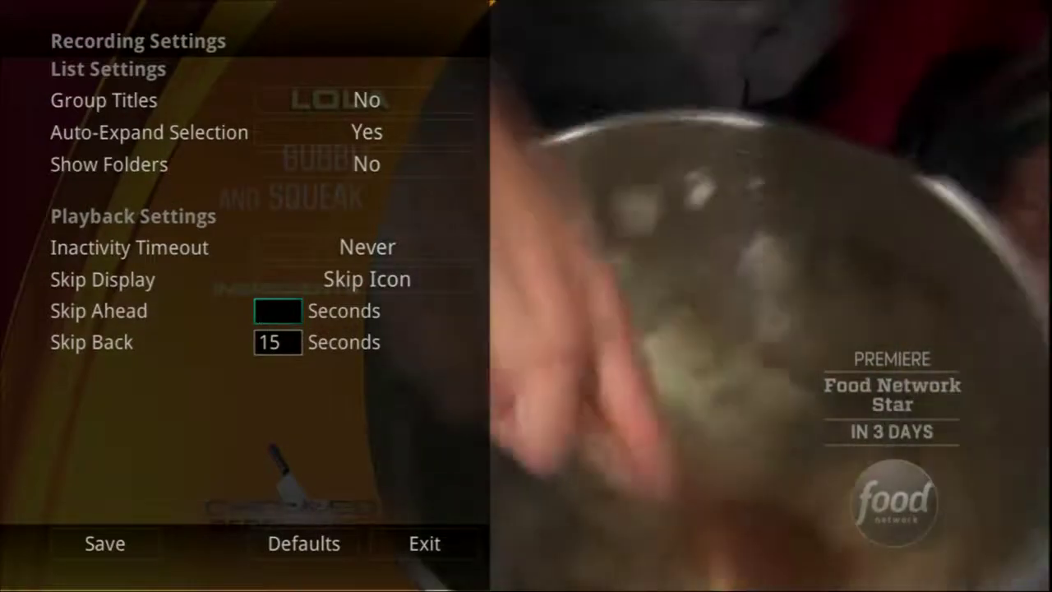
pyautogui.write('1')
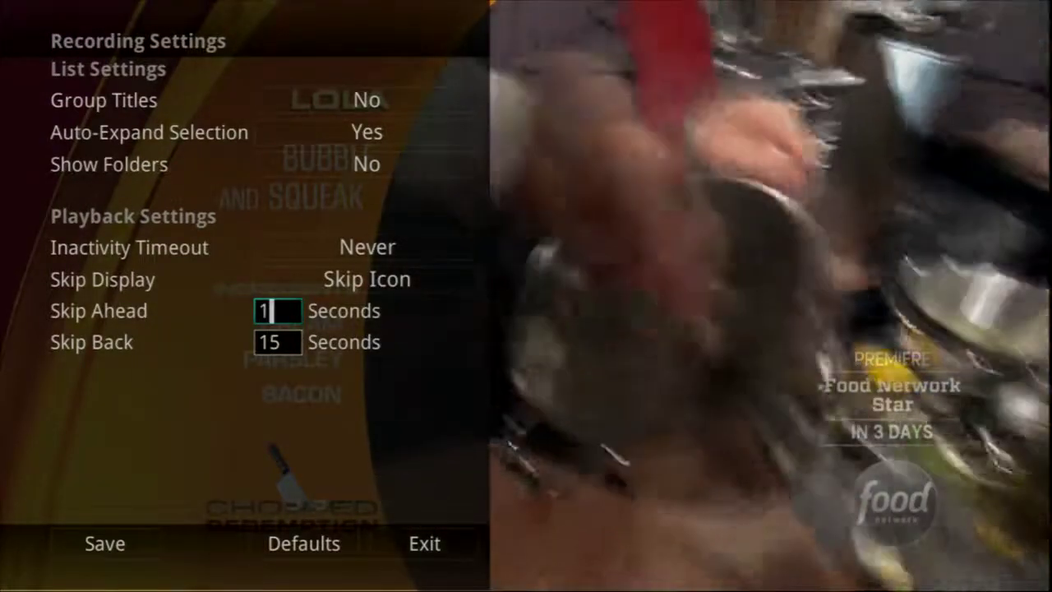
pyautogui.press('Down')
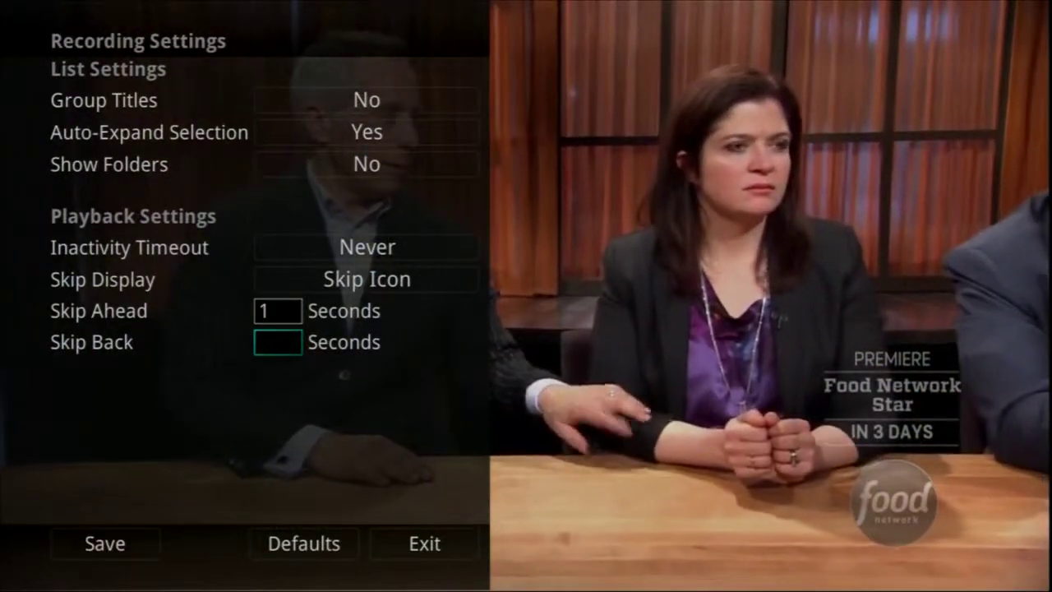
pyautogui.write('999')
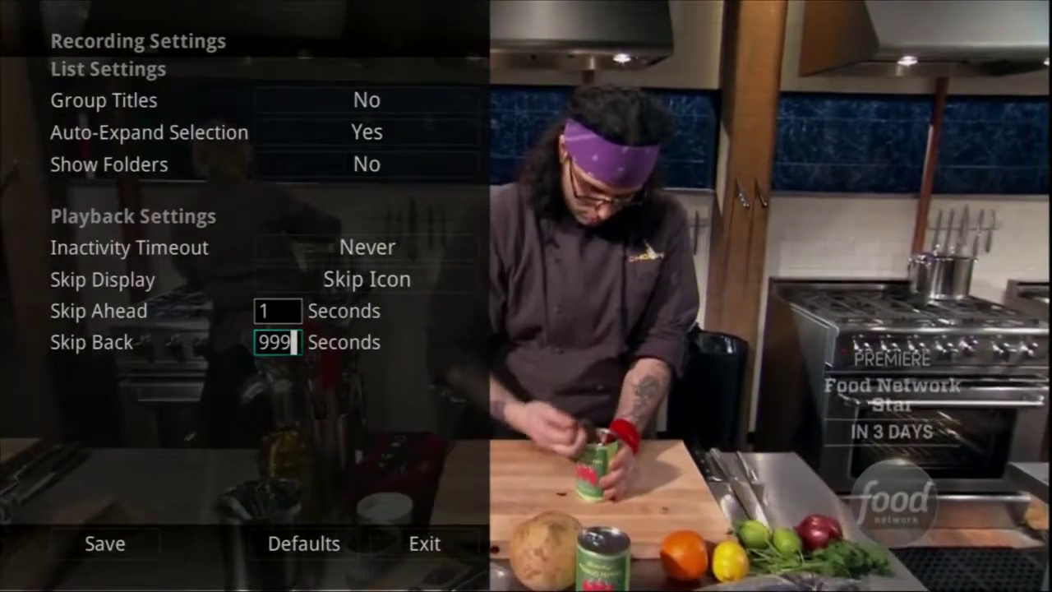